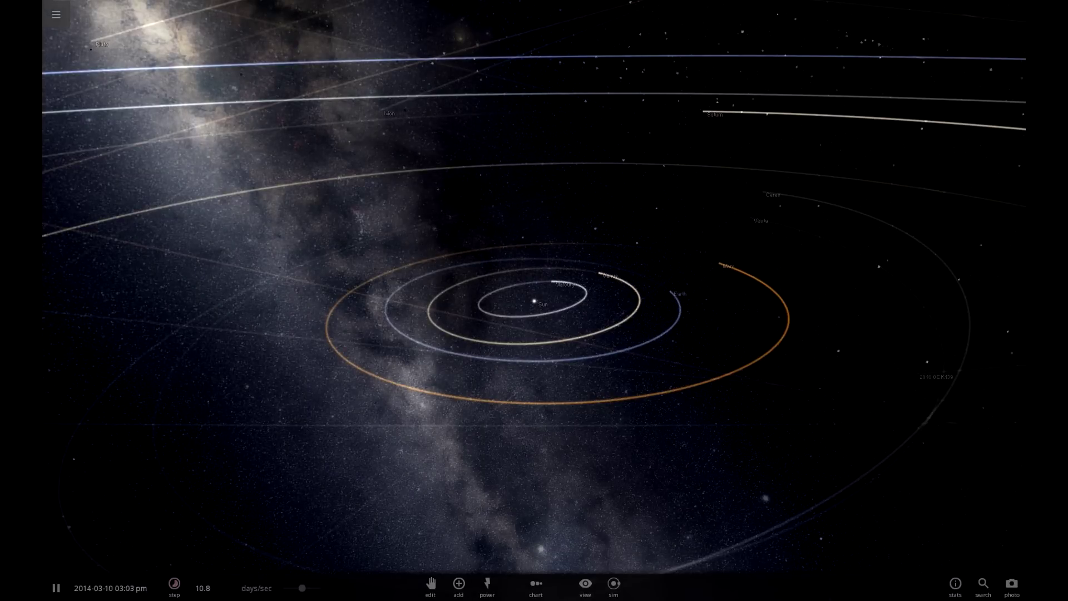
# Step: Start a new empty simulation from the main menu
pyautogui.click(56, 14)
pyautogui.click(101, 109)
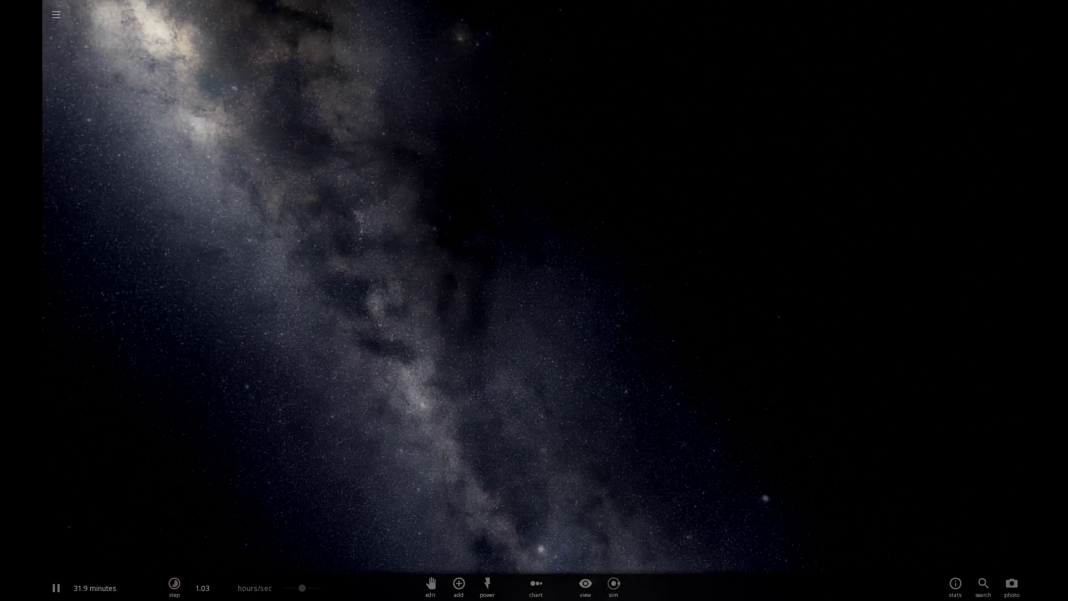
# Step: Place Earth from the Add catalogue into the empty scene and orbit the view around it
pyautogui.click(460, 583)
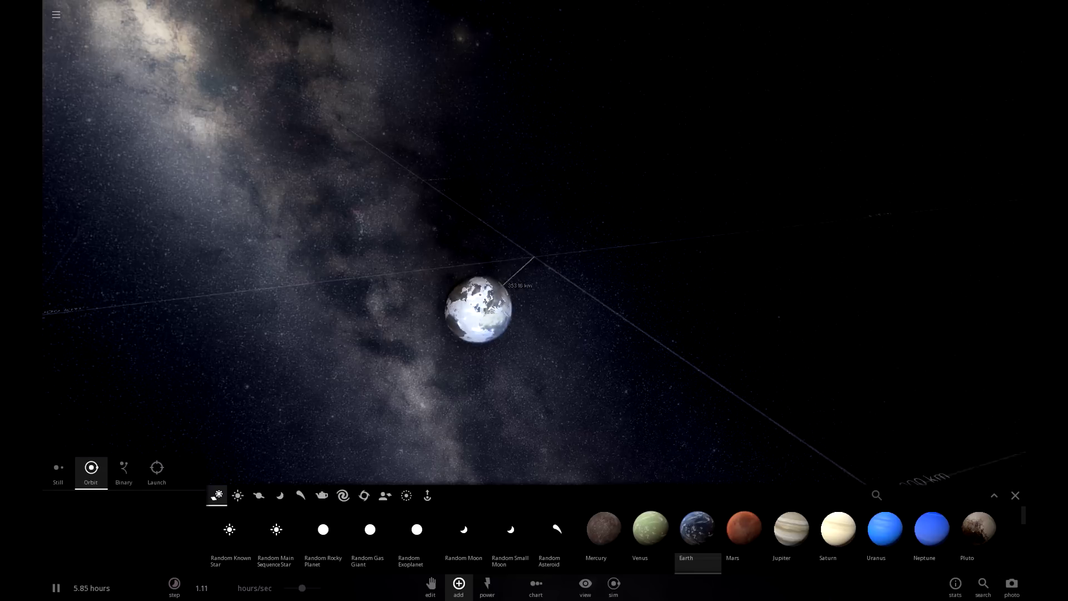
pyautogui.click(500, 276)
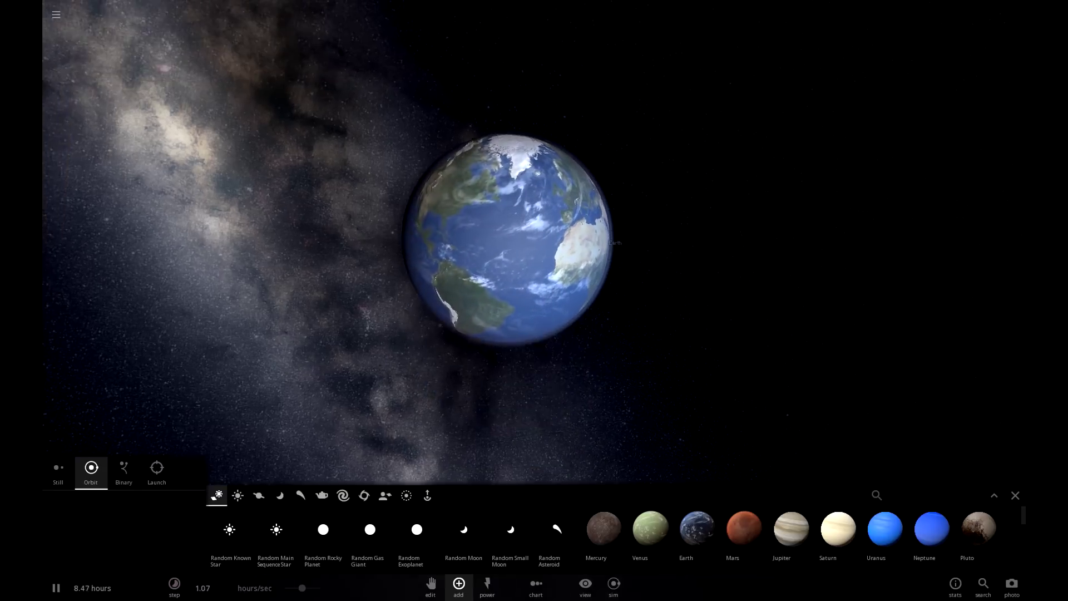
pyautogui.click(57, 14)
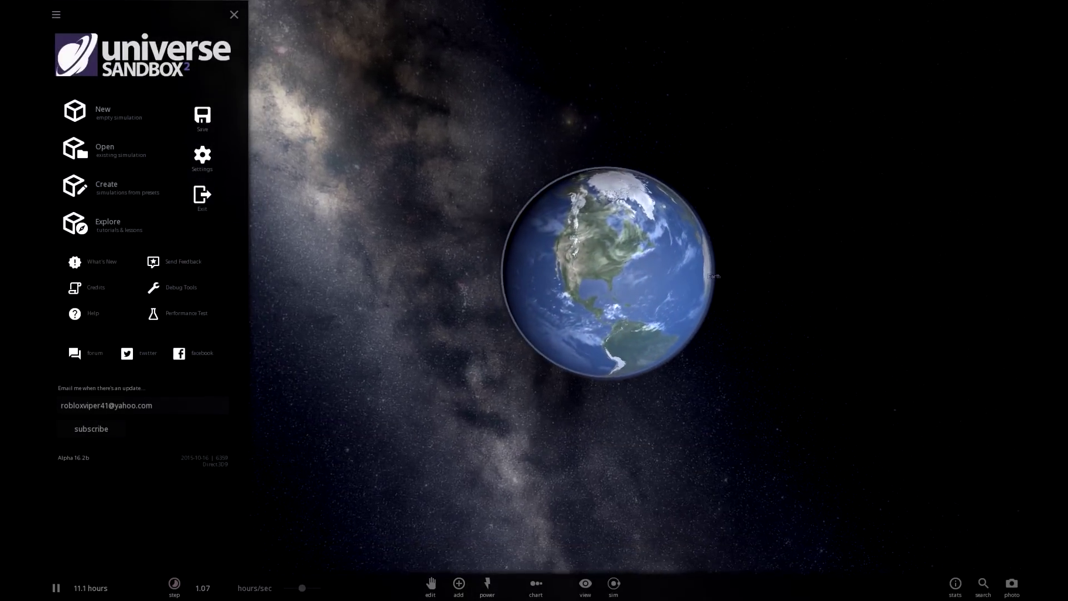
pyautogui.scroll(-5, 713, 276)
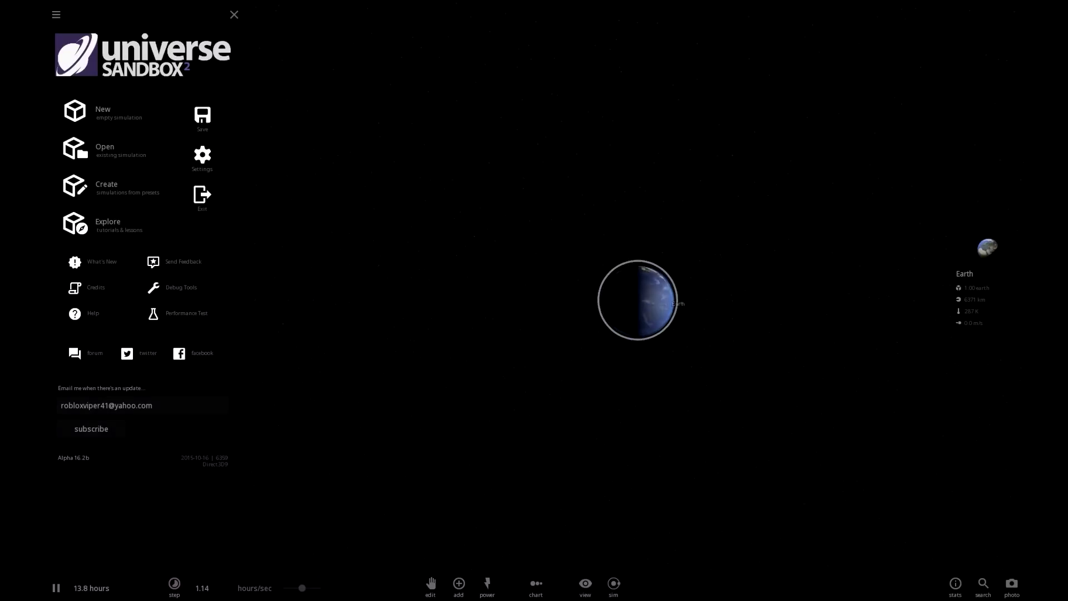
pyautogui.click(233, 14)
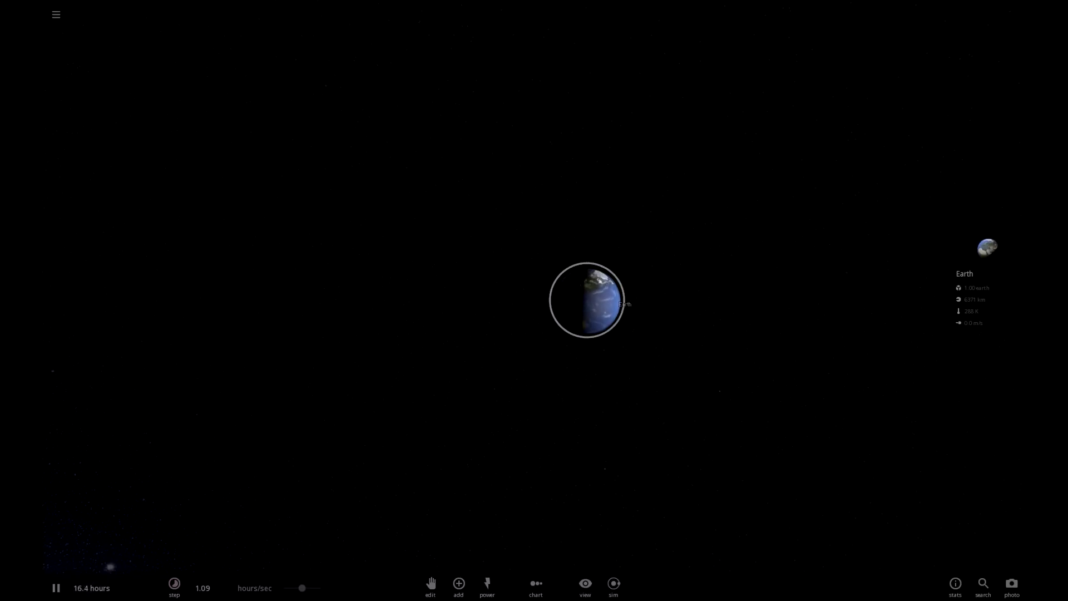
pyautogui.moveTo(334, 250); pyautogui.dragTo(501, 333)
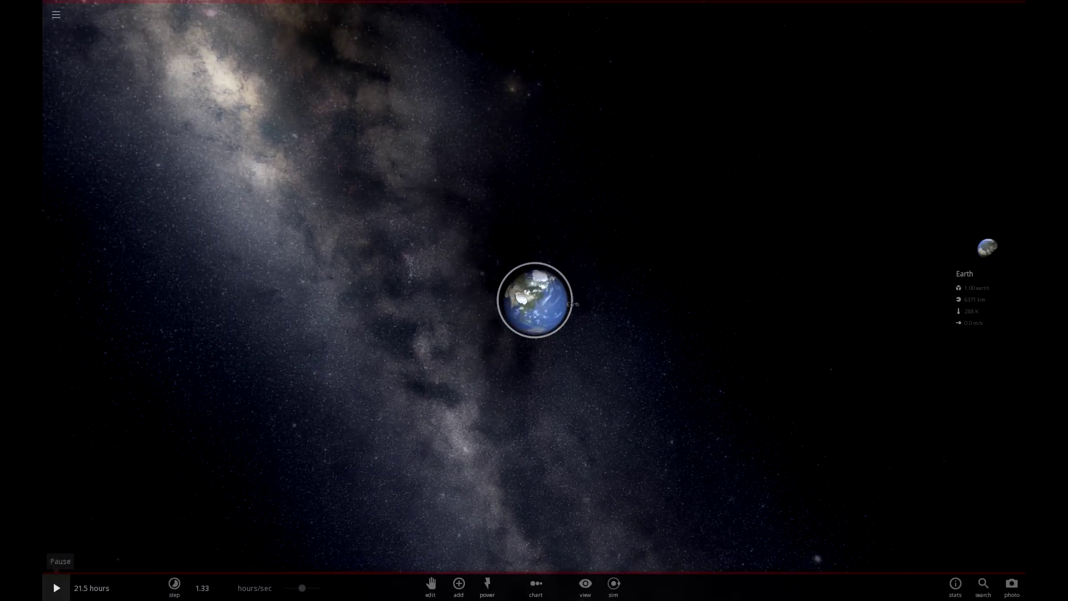
# Step: Run the simulation and select one of the Moons heading toward Earth
pyautogui.click(57, 587)
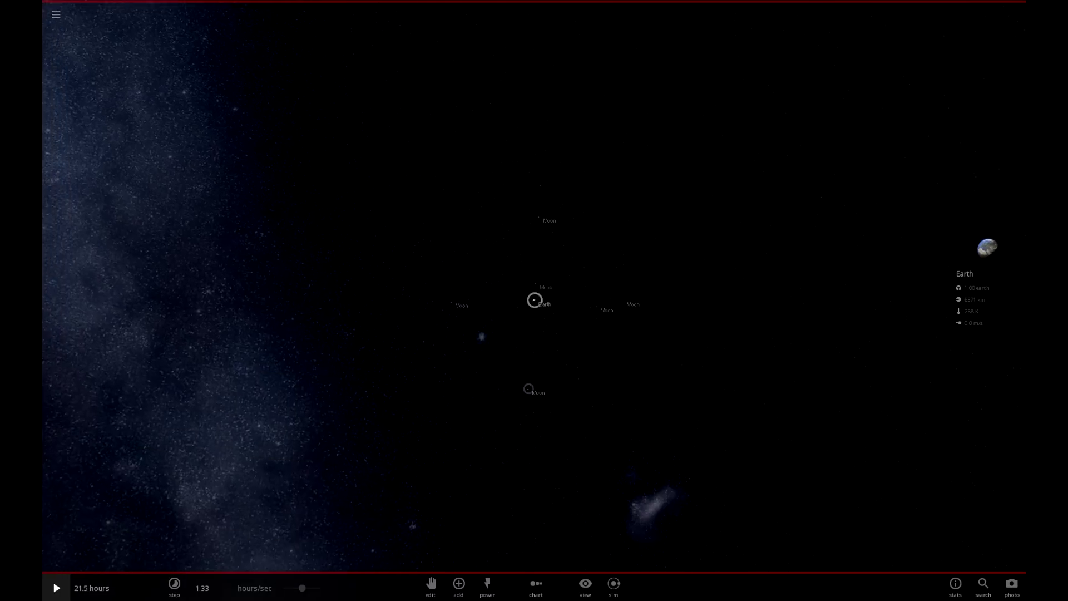
pyautogui.click(597, 325)
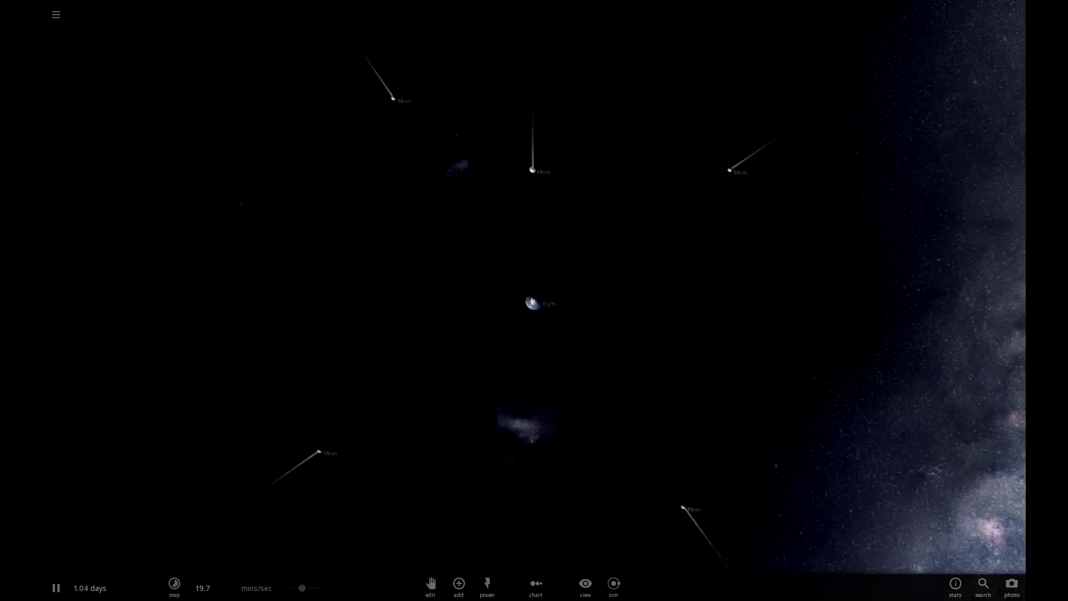
# Step: Orbit around Earth and adjust the simulation speed as the Moons close in
pyautogui.moveTo(335, 300); pyautogui.dragTo(667, 301)
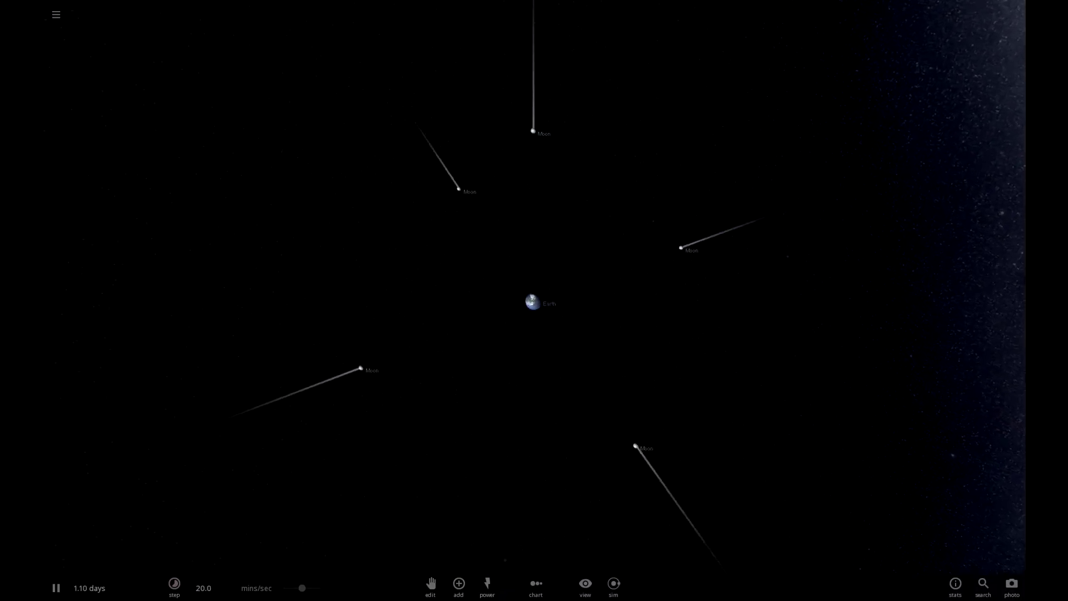
pyautogui.moveTo(501, 301); pyautogui.dragTo(567, 301)
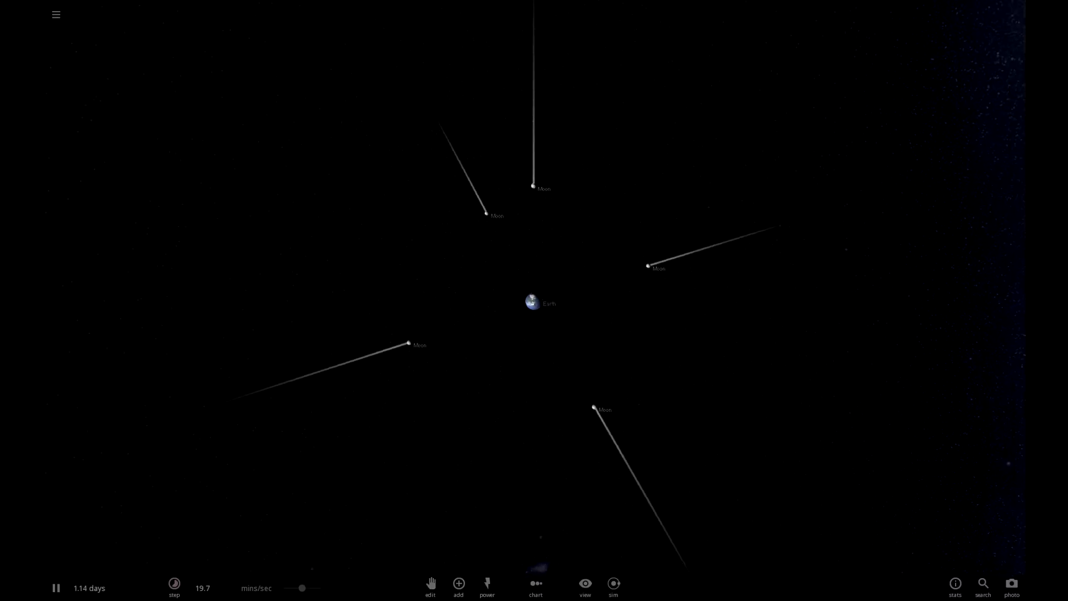
pyautogui.click(174, 584)
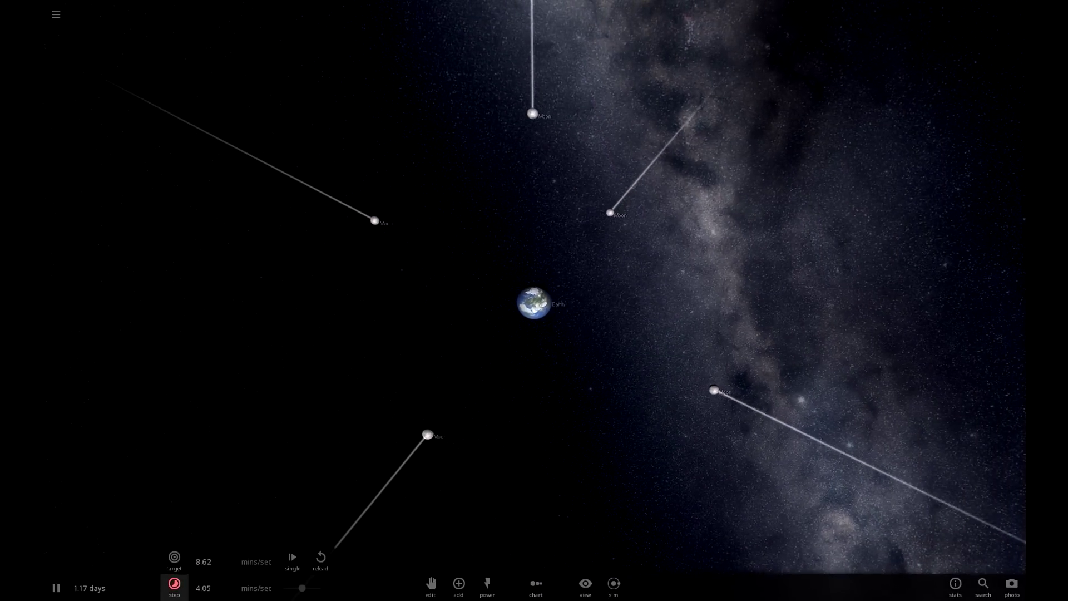
pyautogui.scroll(5, 535, 301)
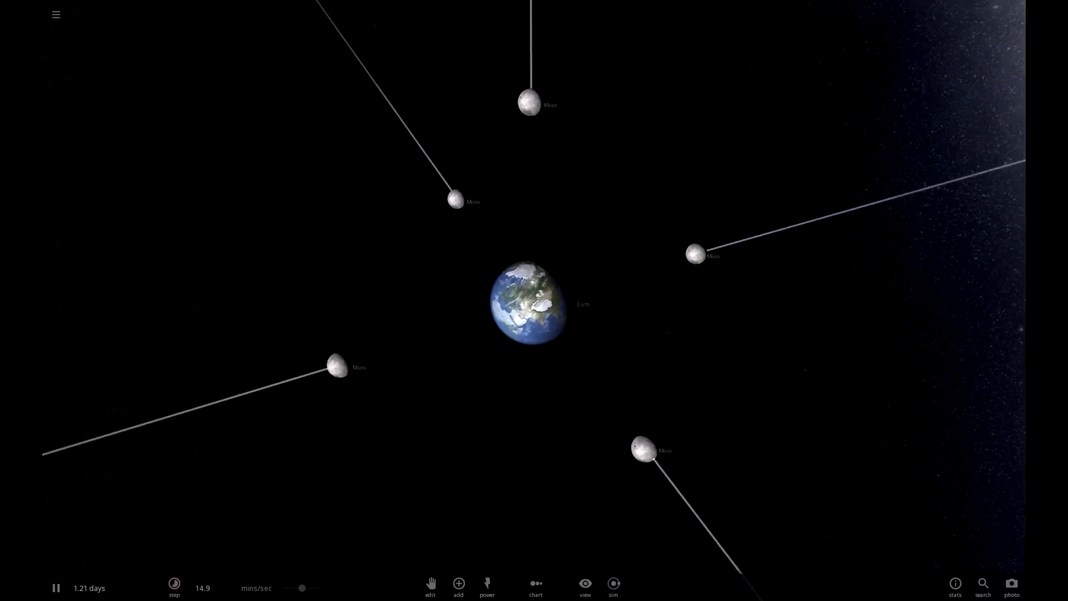
pyautogui.click(173, 585)
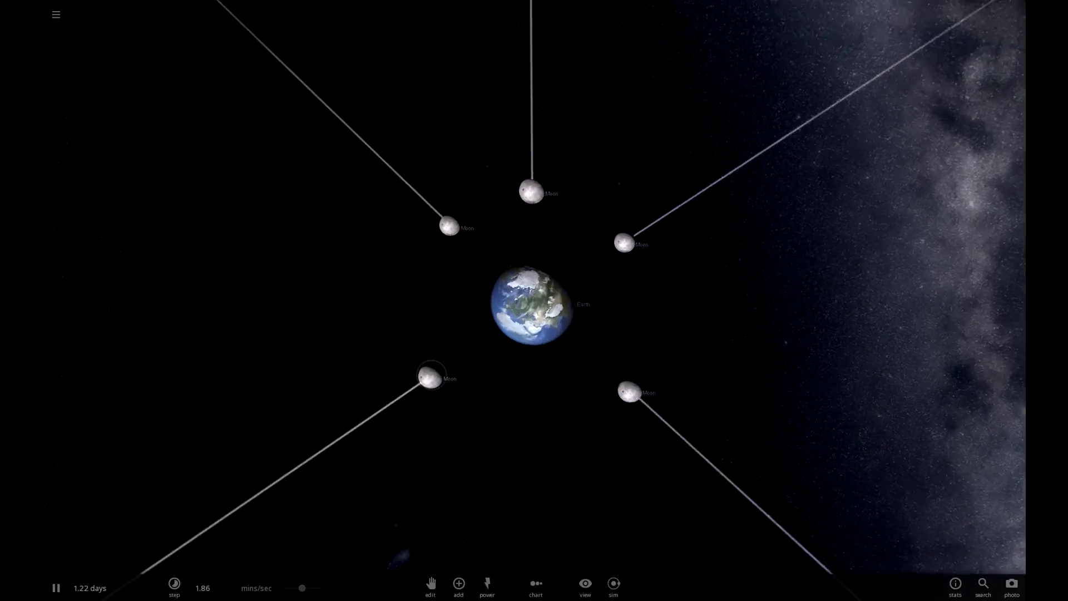
pyautogui.scroll(8, 534, 300)
pyautogui.scroll(-5, 534, 300)
# Step: Orbit to see the Moons in a cross pattern, then view Earth from above its north pole
pyautogui.moveTo(667, 301); pyautogui.dragTo(417, 250)
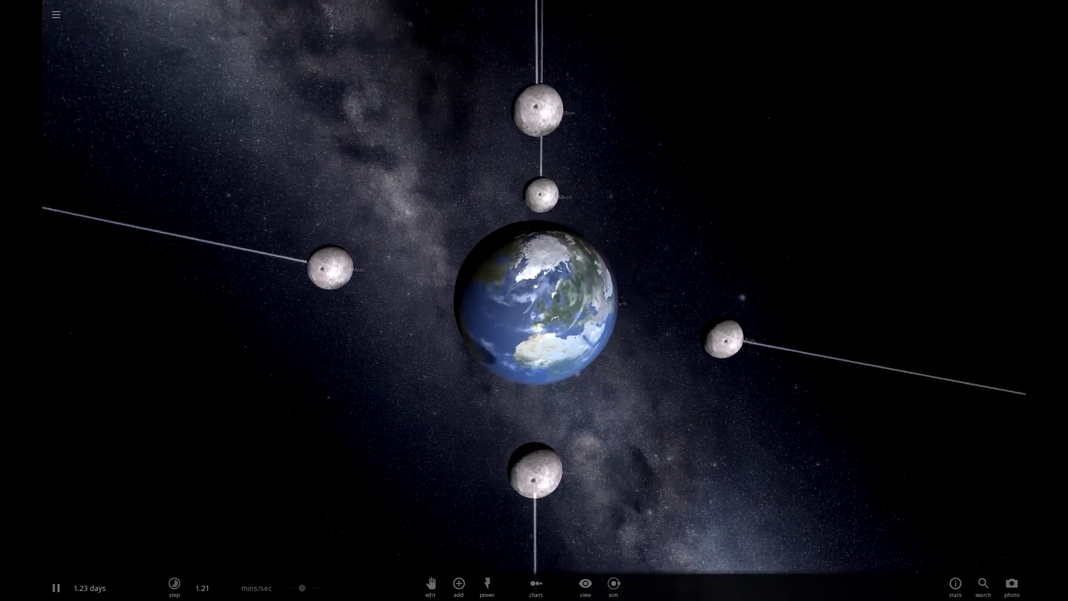
pyautogui.moveTo(669, 301); pyautogui.dragTo(418, 300)
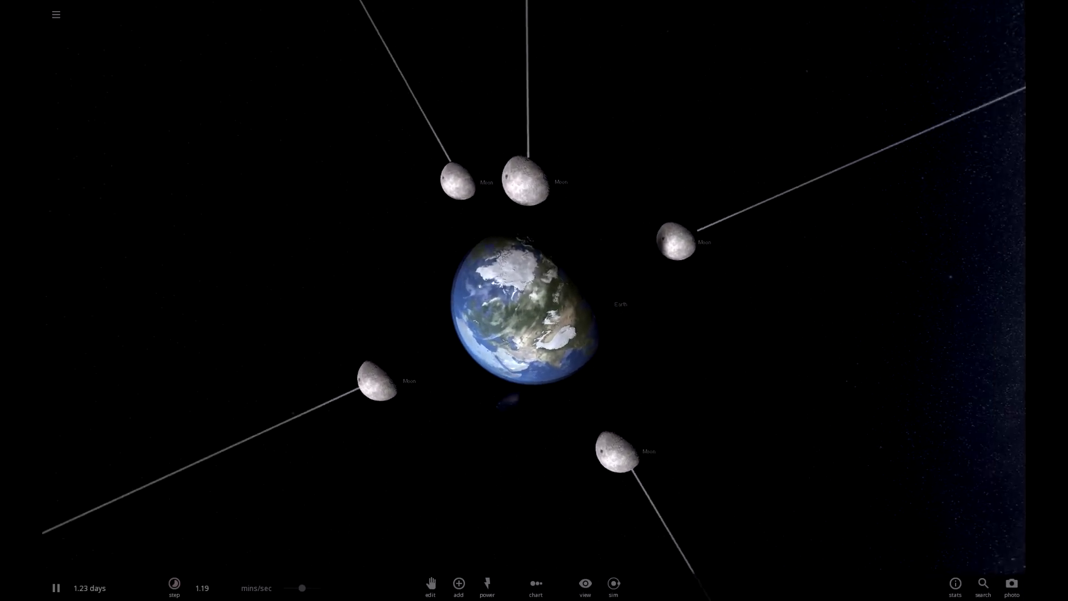
pyautogui.moveTo(668, 301); pyautogui.dragTo(417, 300)
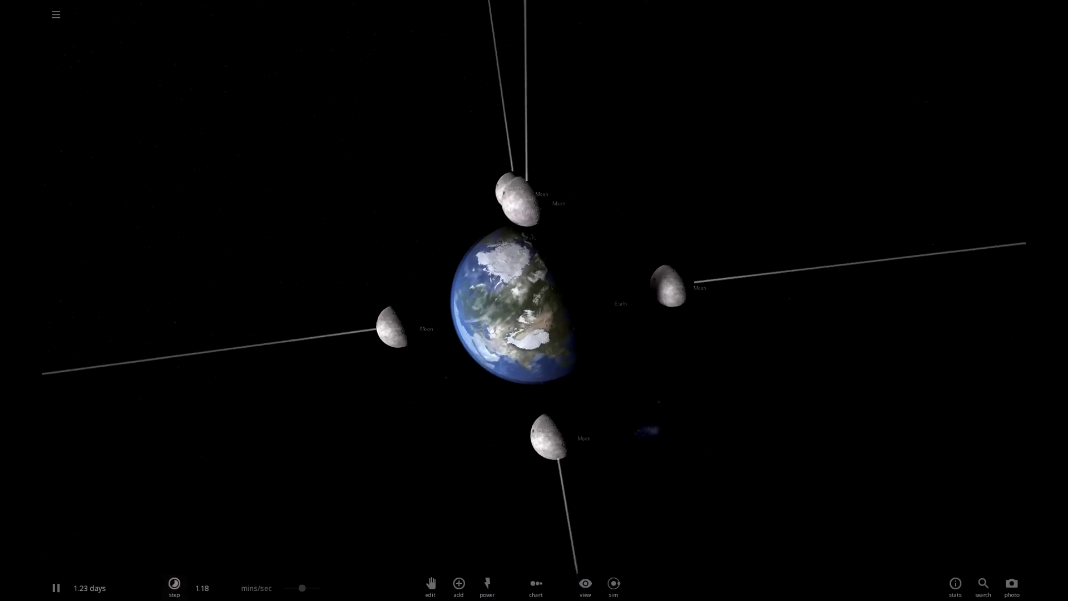
pyautogui.moveTo(668, 301); pyautogui.dragTo(417, 300)
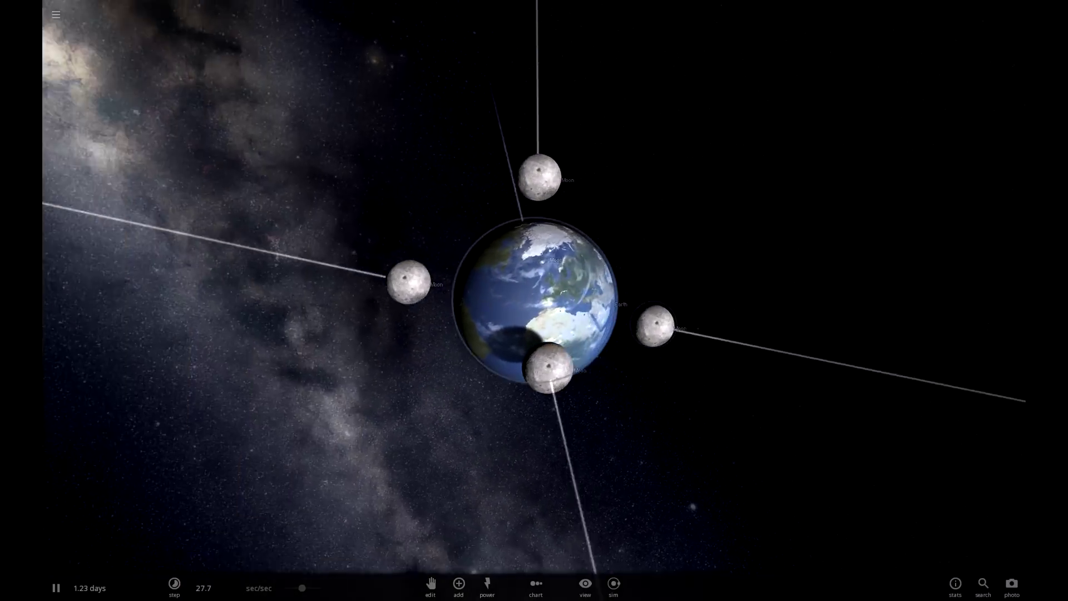
pyautogui.moveTo(668, 301); pyautogui.dragTo(417, 300)
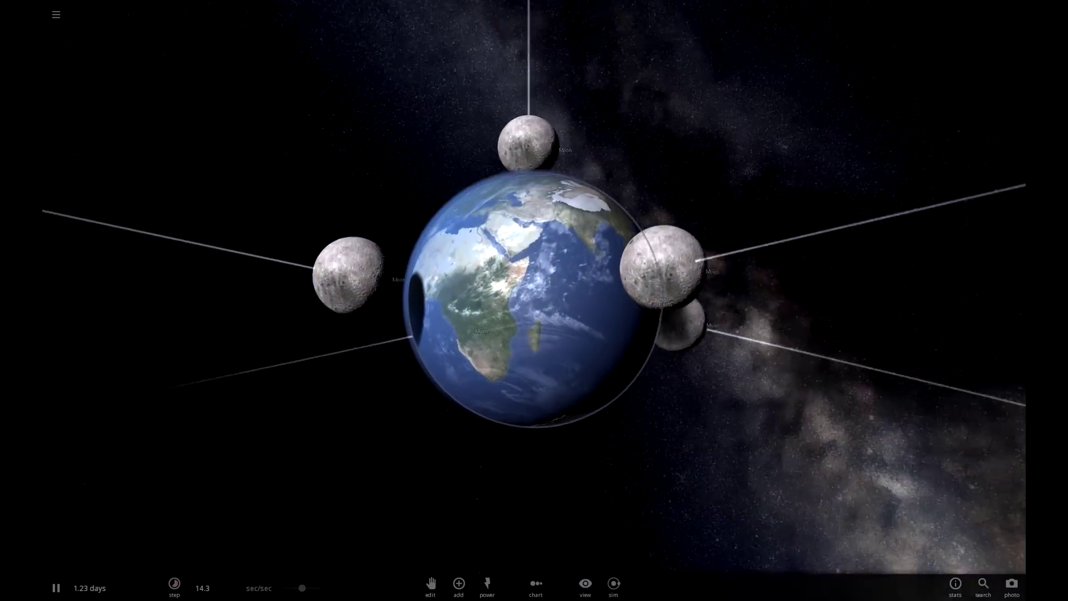
pyautogui.moveTo(534, 418); pyautogui.dragTo(534, 209)
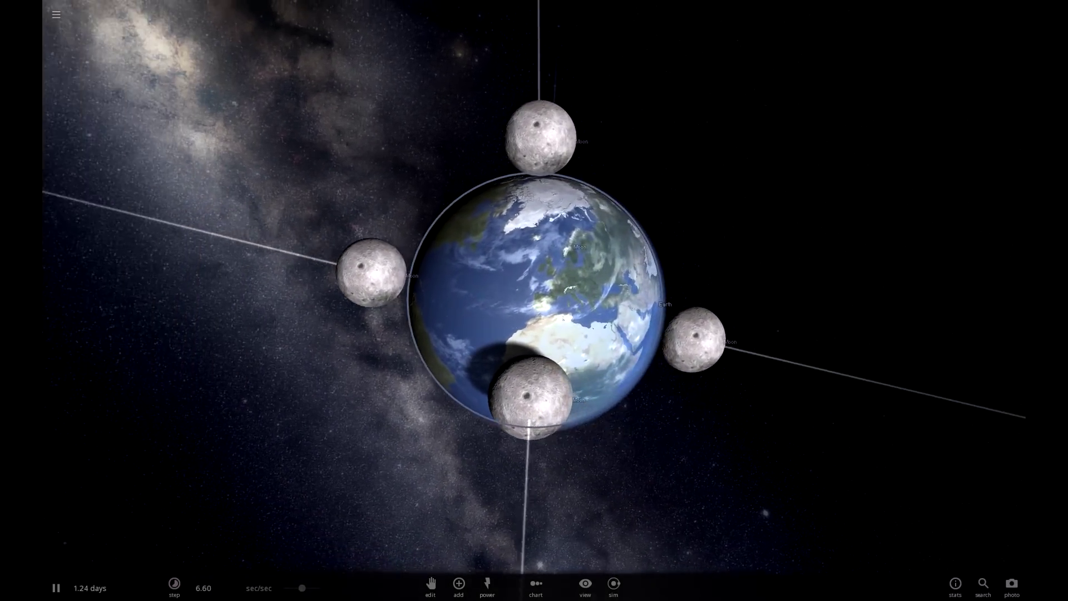
# Step: Lower the time step to nearly zero as the Moons meet Earth
pyautogui.click(174, 585)
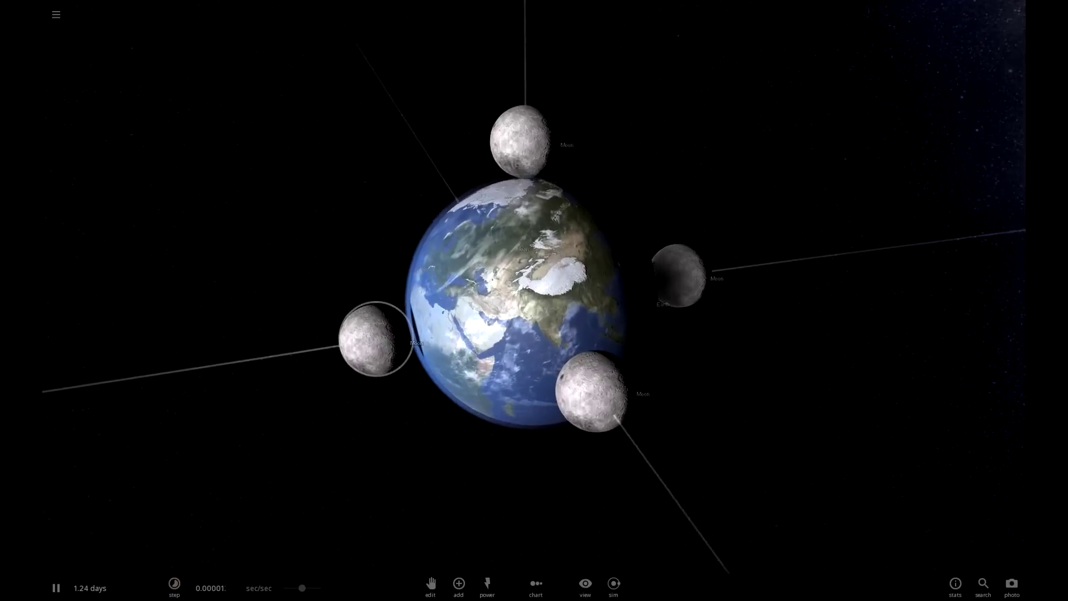
pyautogui.scroll(5, 535, 301)
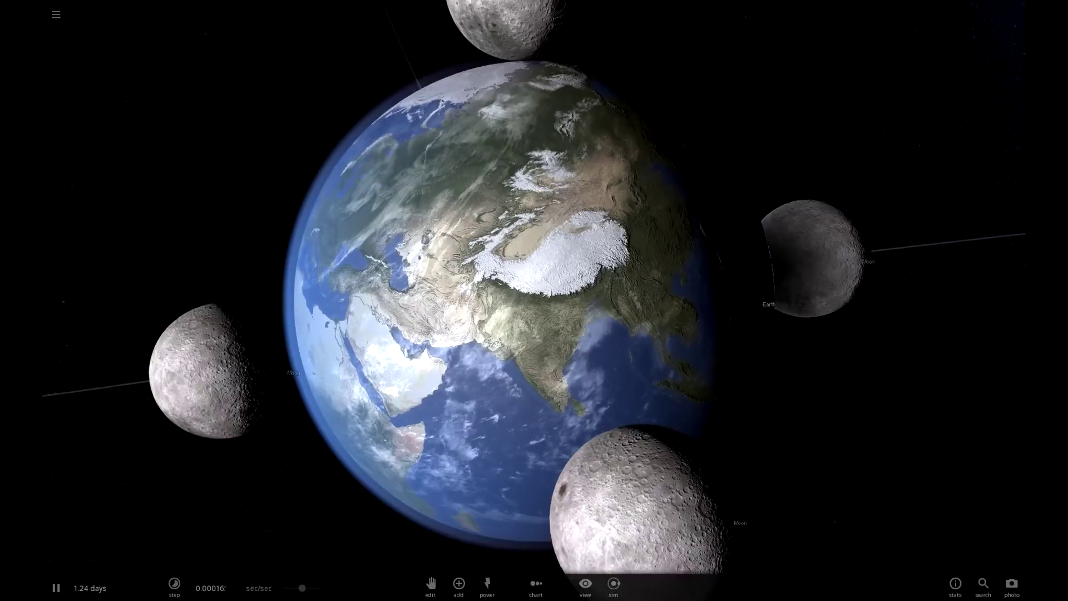
# Step: Turn the view toward Europe and Africa while the collisions run
pyautogui.moveTo(535, 300); pyautogui.dragTo(668, 251)
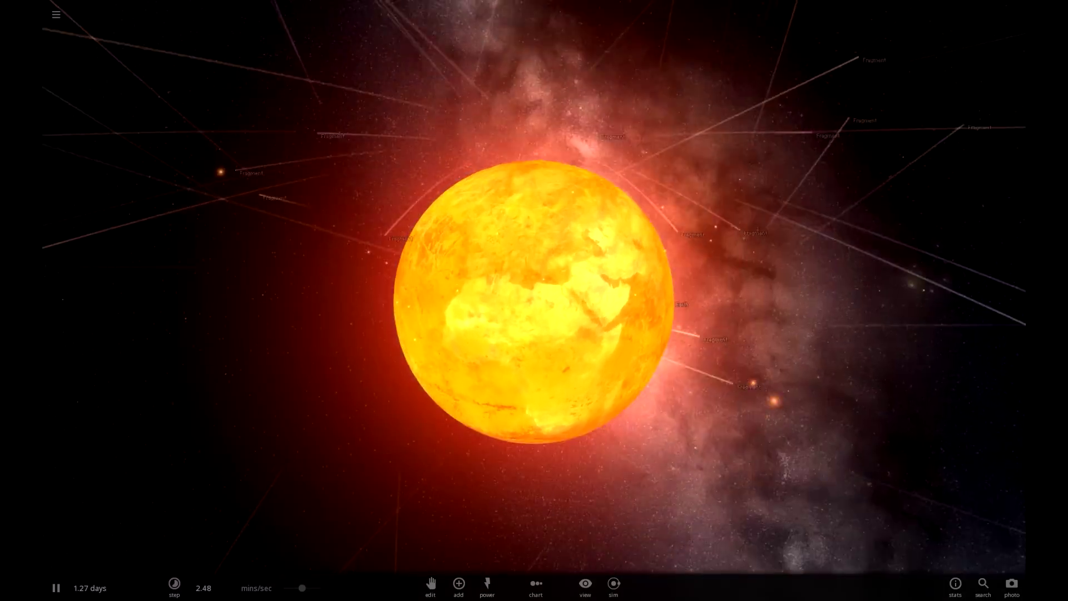
# Step: Select Earth and show its full list of properties
pyautogui.click(534, 300)
pyautogui.click(987, 249)
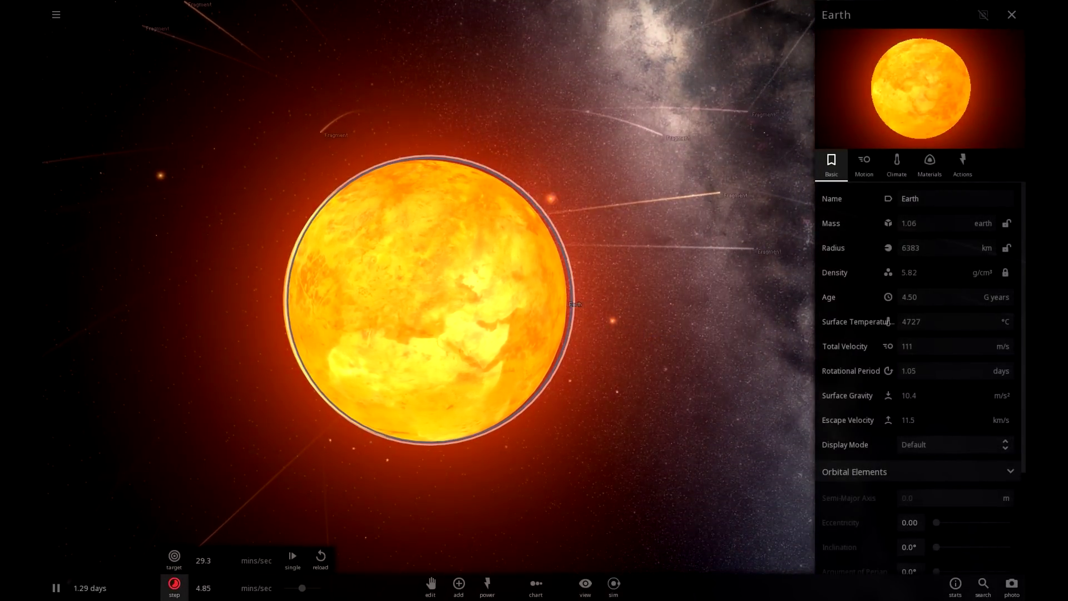
# Step: Speed time up through hours, days and months per second until Earth freezes near -227 °C
pyautogui.press('.')
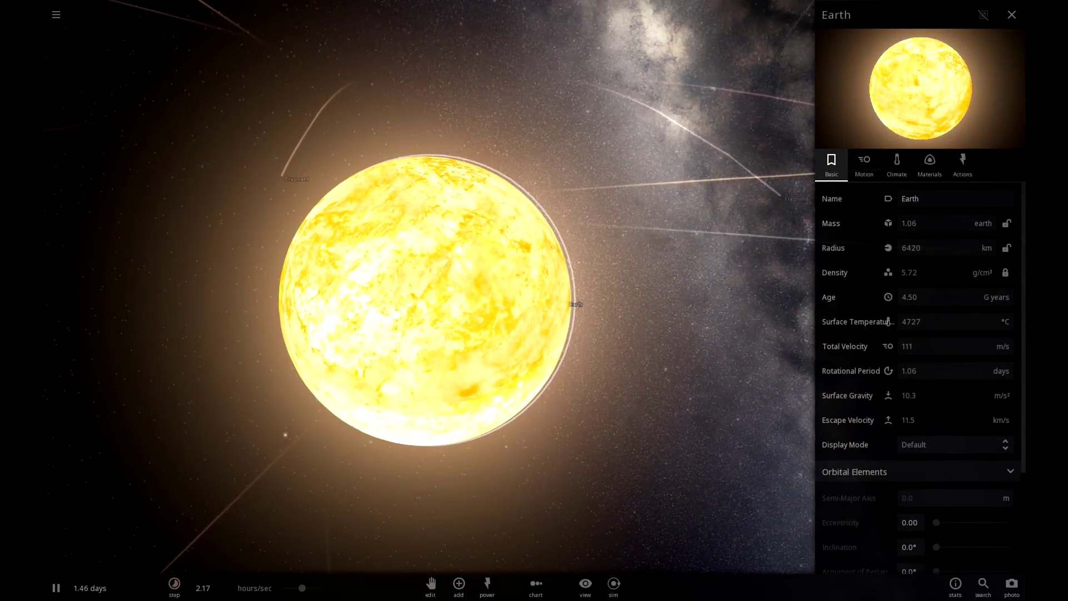
pyautogui.press('.')
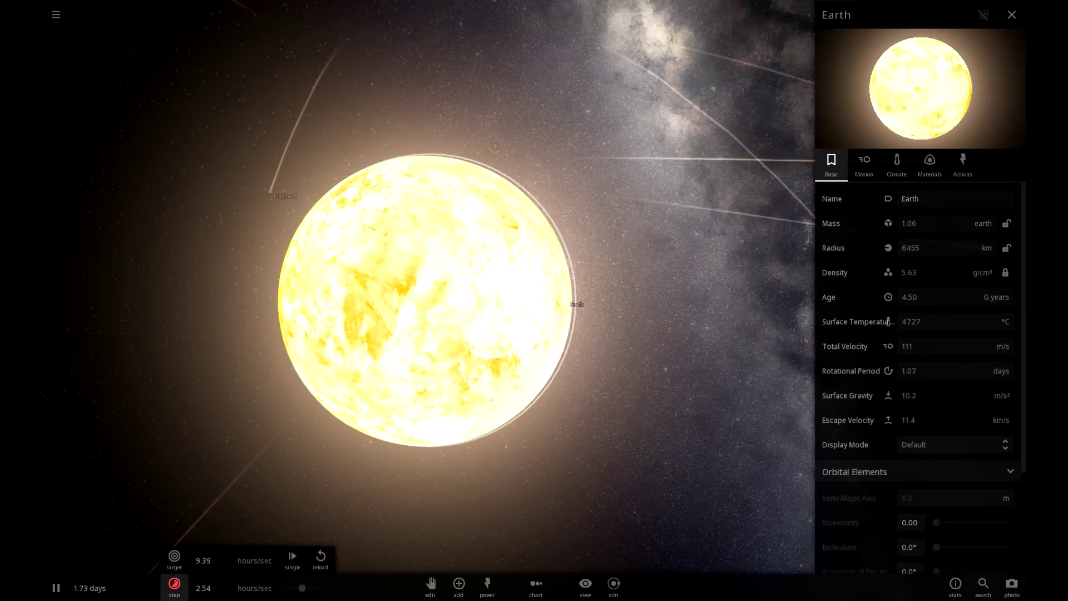
pyautogui.press('.')
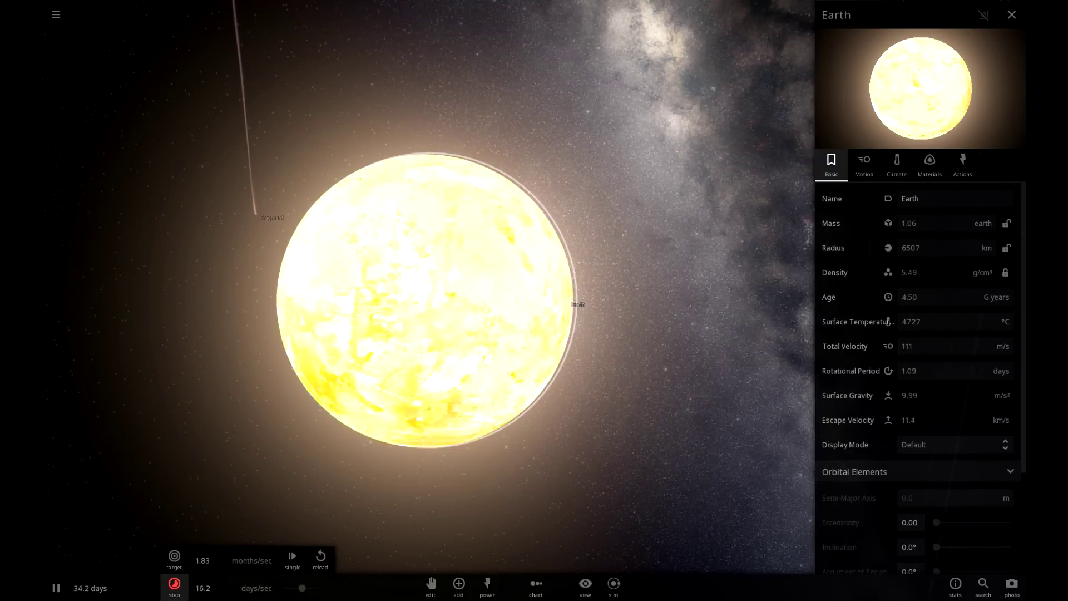
pyautogui.press('.')
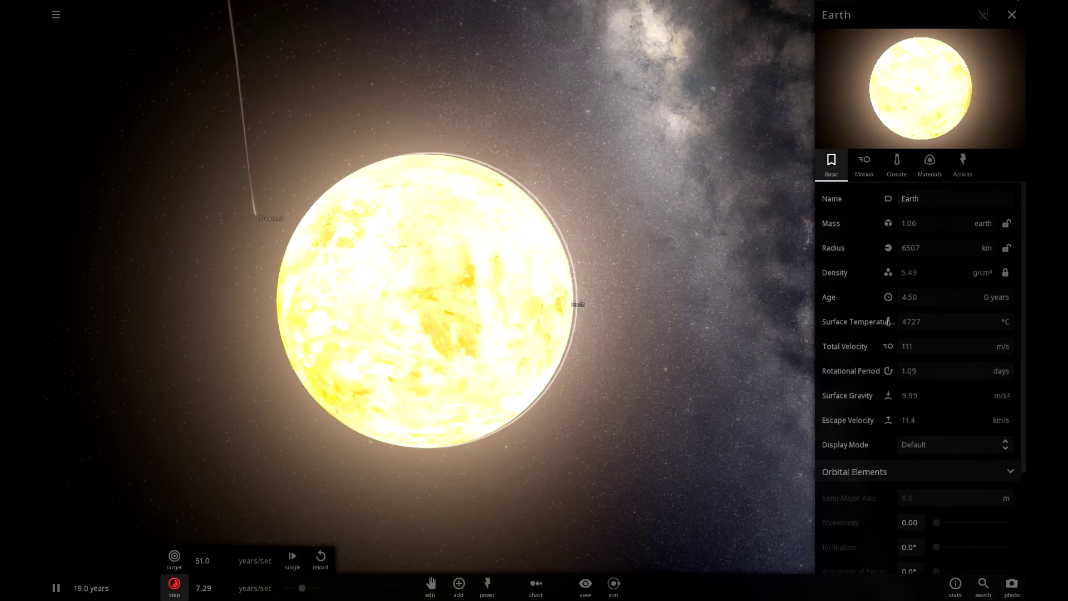
pyautogui.press('.')
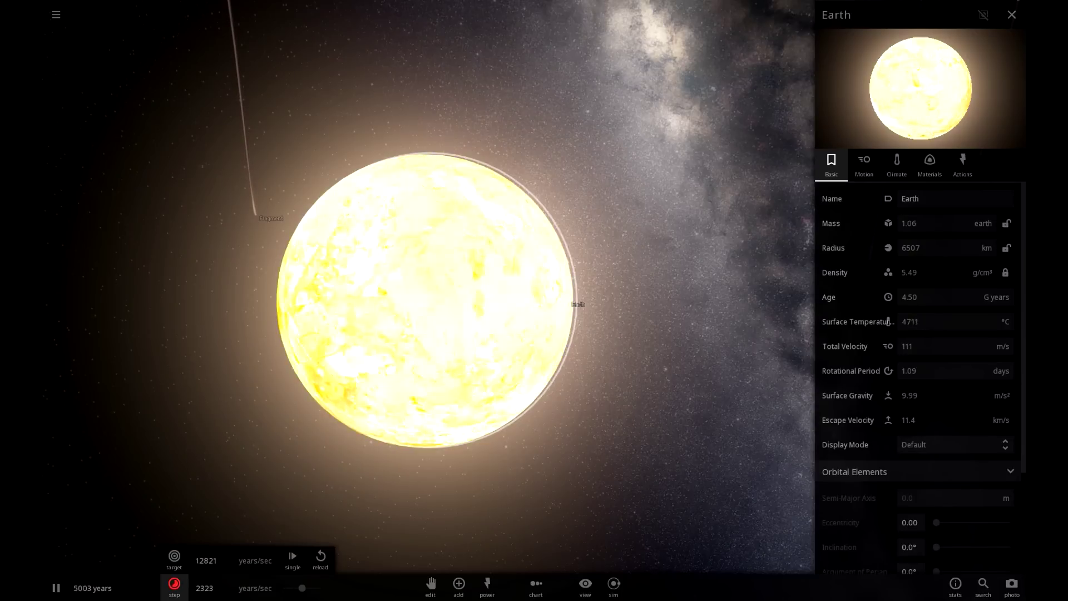
pyautogui.press('.')
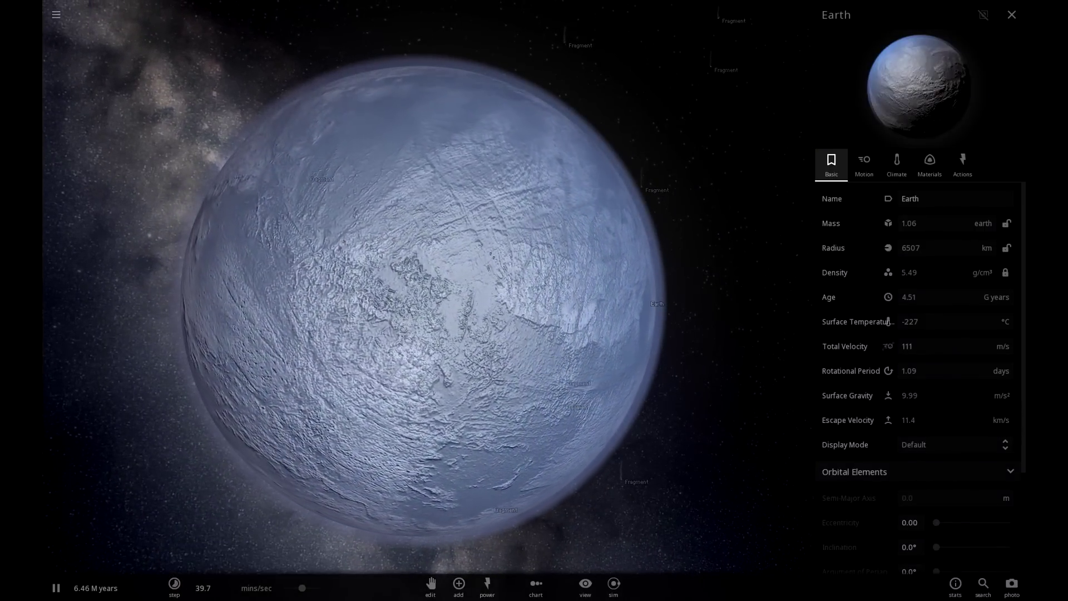
# Step: Set Earth's Surface Temperature to 100 °C and adjust the simulation speed
pyautogui.click(918, 321)
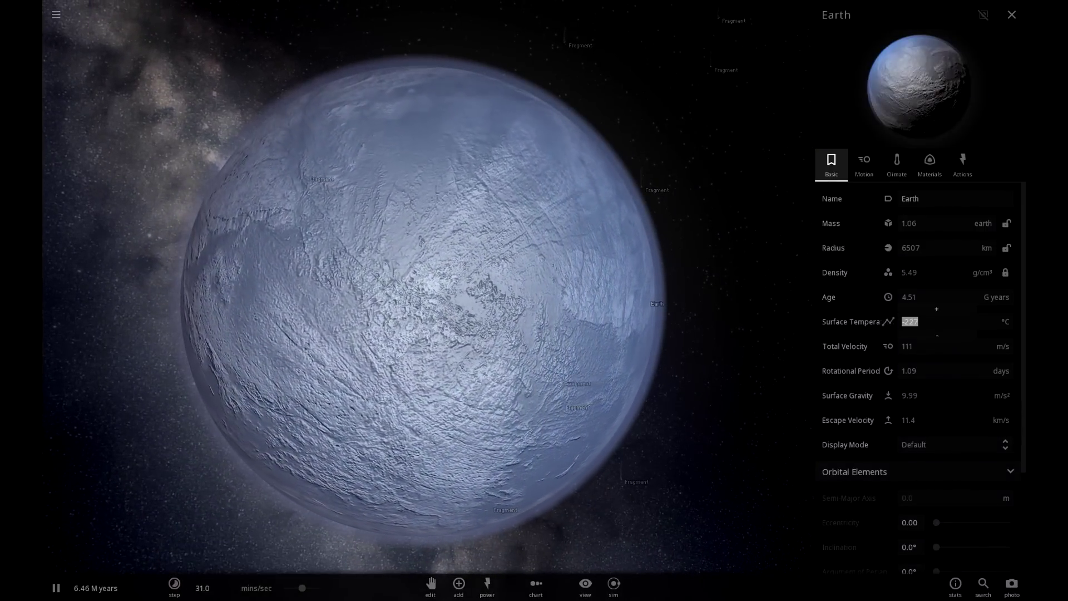
pyautogui.write('100')
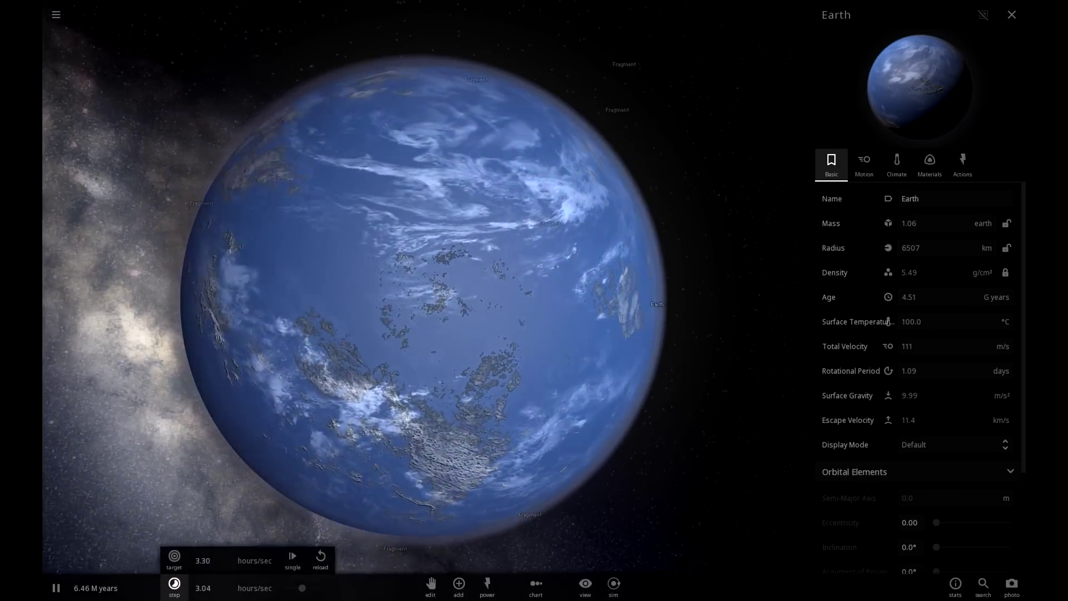
pyautogui.click(175, 583)
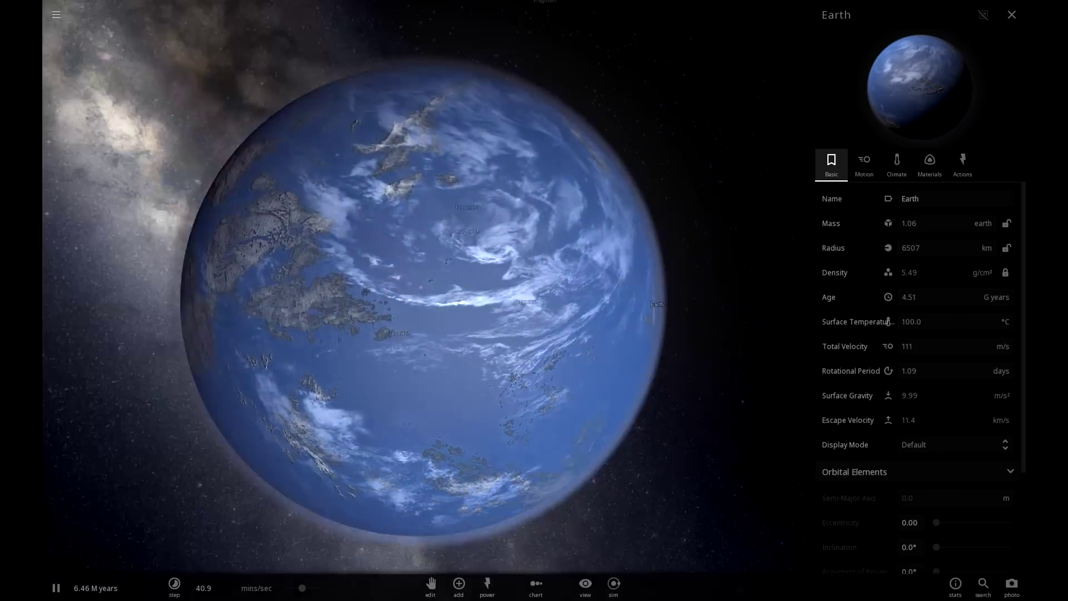
pyautogui.moveTo(418, 300); pyautogui.dragTo(501, 334)
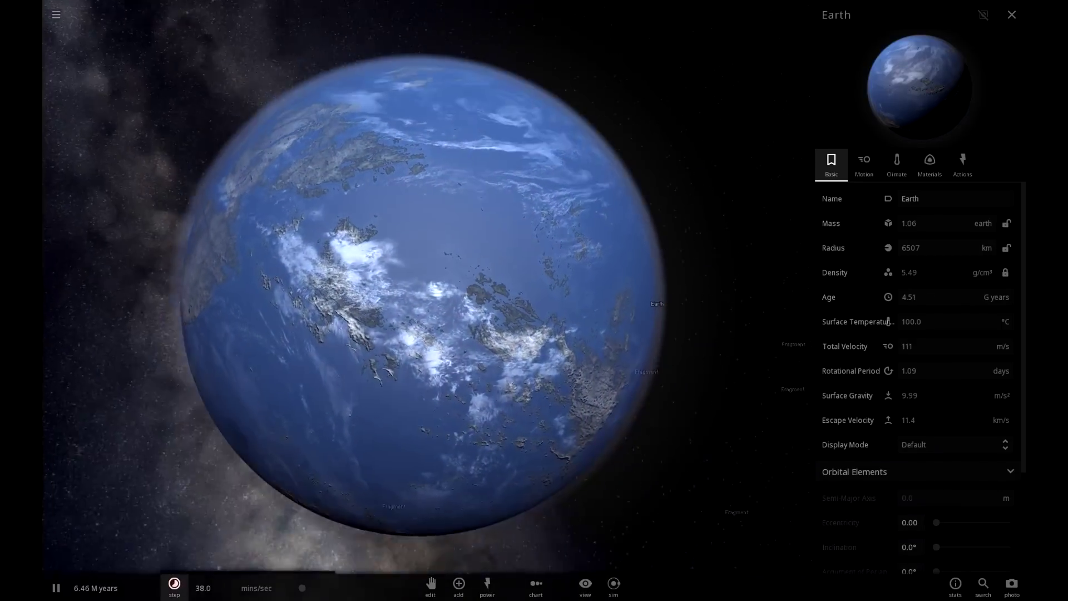
pyautogui.click(175, 583)
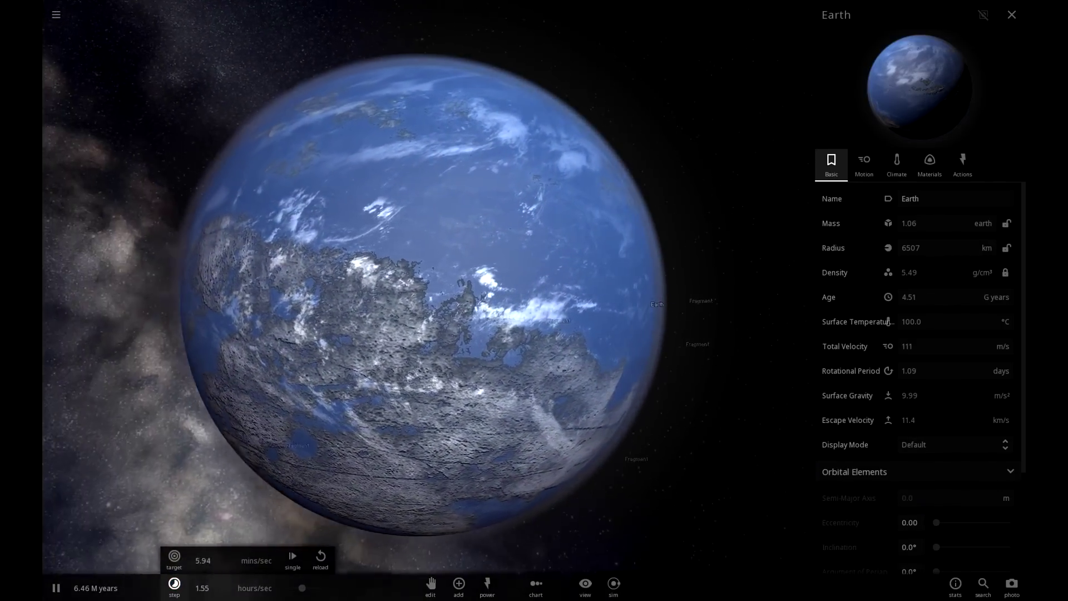
# Step: Raise Earth's Surface Temperature to 200 °C and adjust the simulation speed
pyautogui.click(889, 322)
pyautogui.write('200')
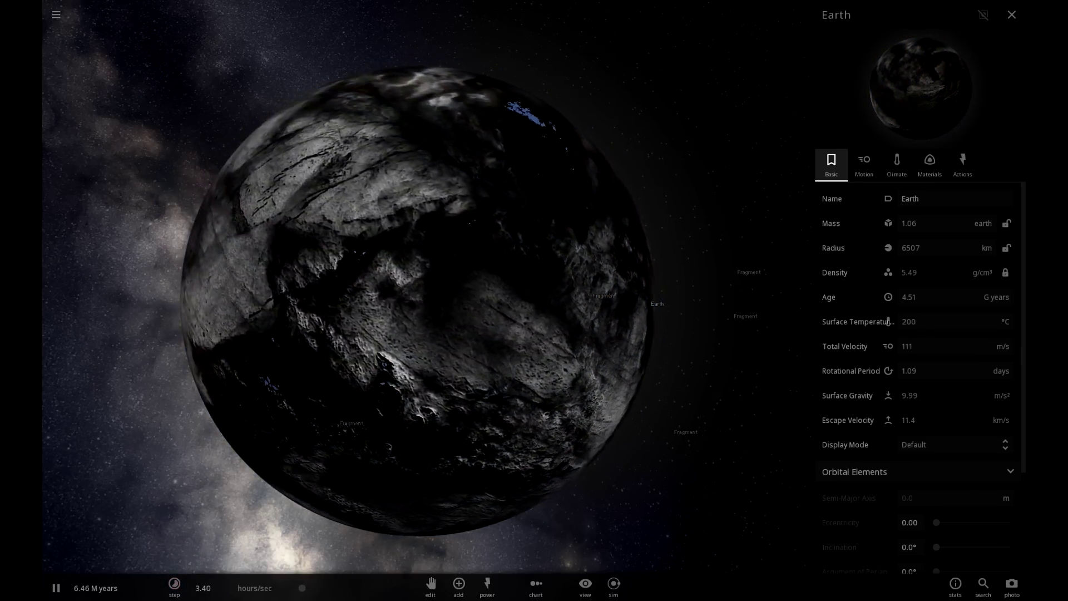
pyautogui.scroll(-5, 417, 301)
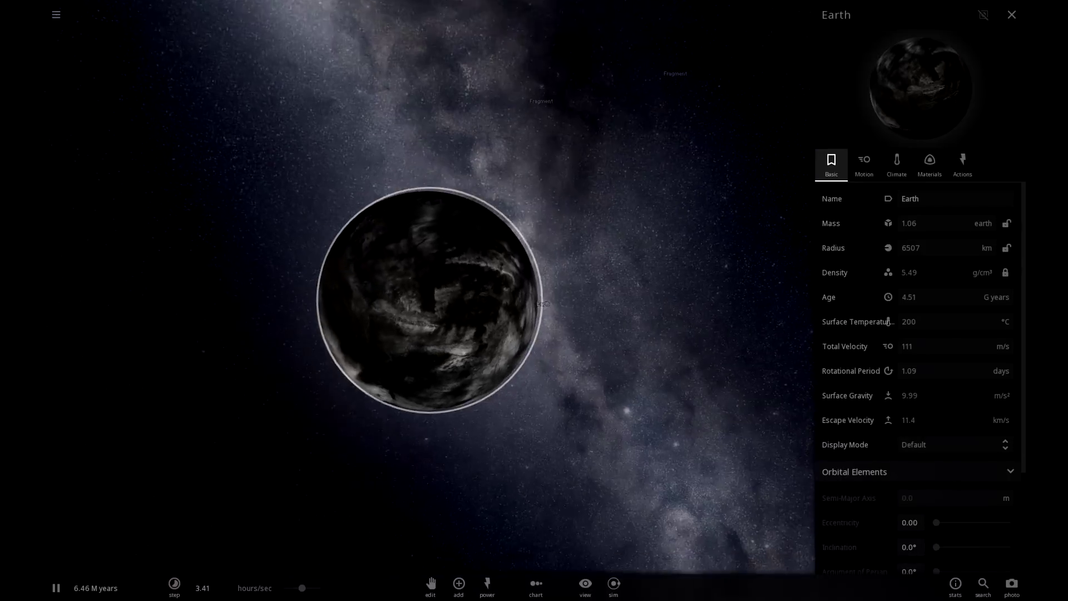
pyautogui.scroll(8, 417, 301)
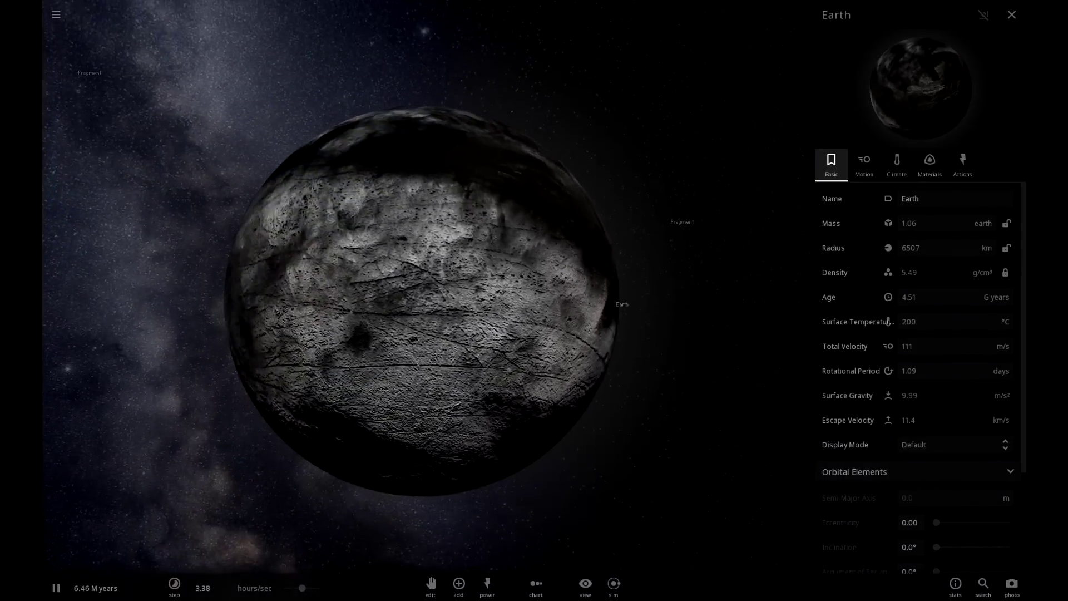
pyautogui.moveTo(251, 301); pyautogui.dragTo(501, 301)
pyautogui.click(174, 583)
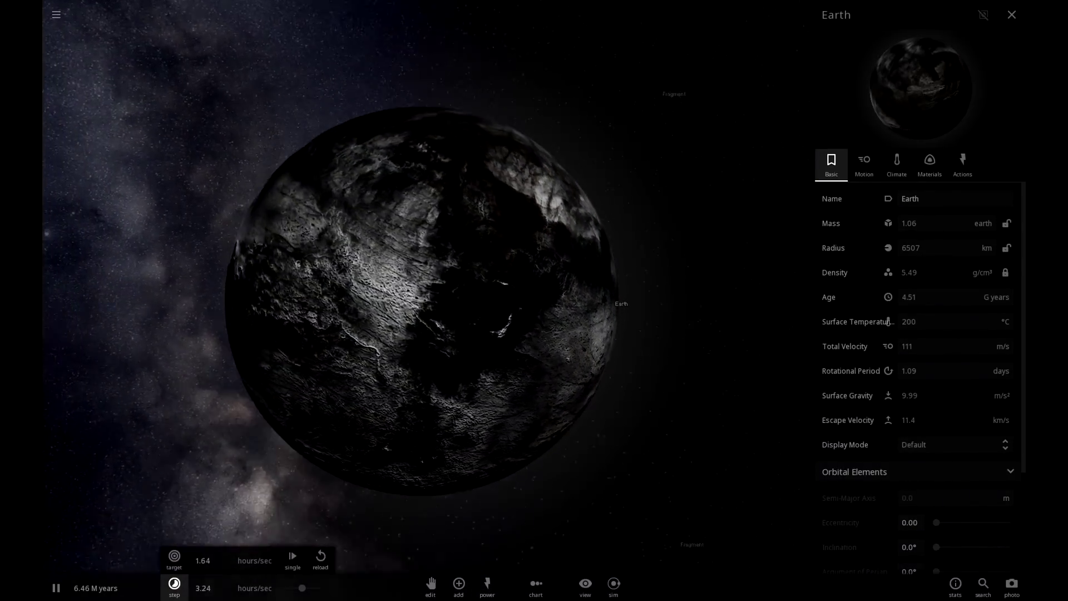
pyautogui.scroll(-8, 418, 300)
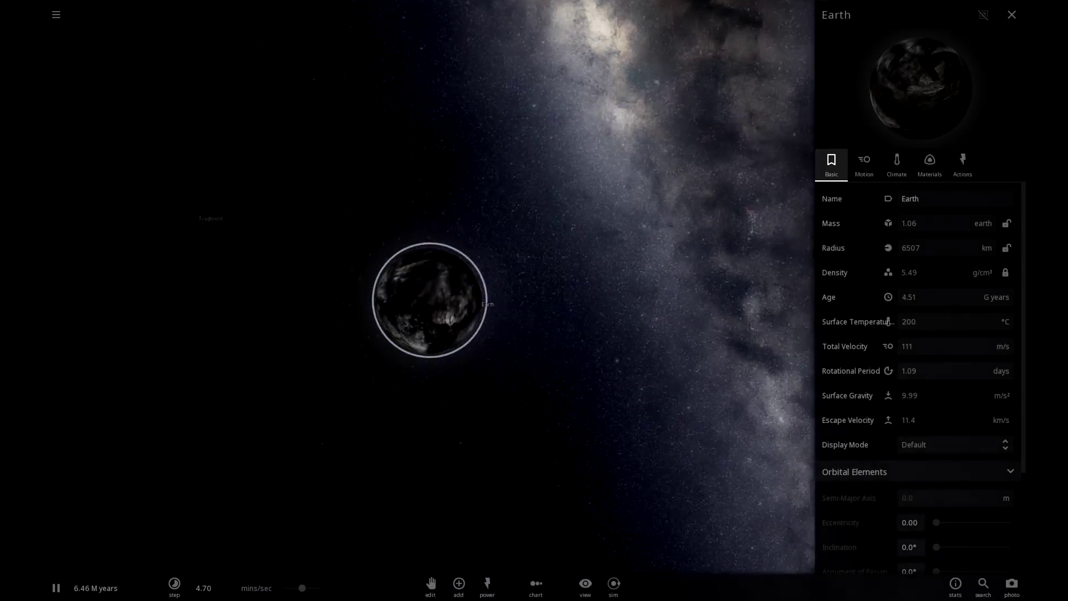
pyautogui.scroll(8, 417, 301)
pyautogui.click(175, 584)
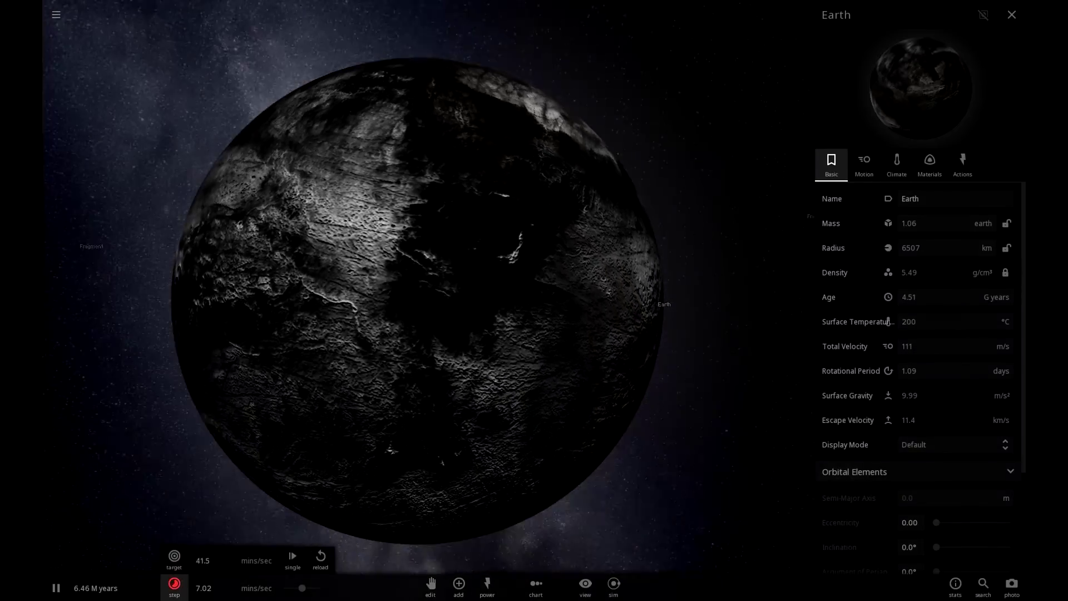
pyautogui.scroll(-5, 417, 301)
# Step: Orbit around the boiled-dry planet to inspect its scarred surface from several sides
pyautogui.moveTo(334, 301); pyautogui.dragTo(501, 301)
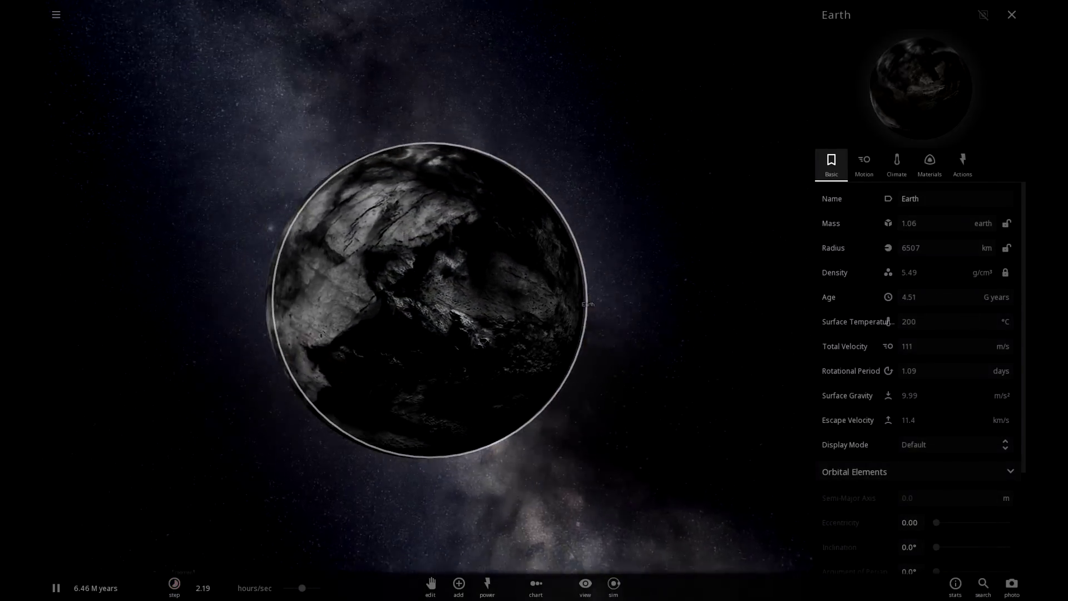
pyautogui.moveTo(417, 301); pyautogui.dragTo(584, 251)
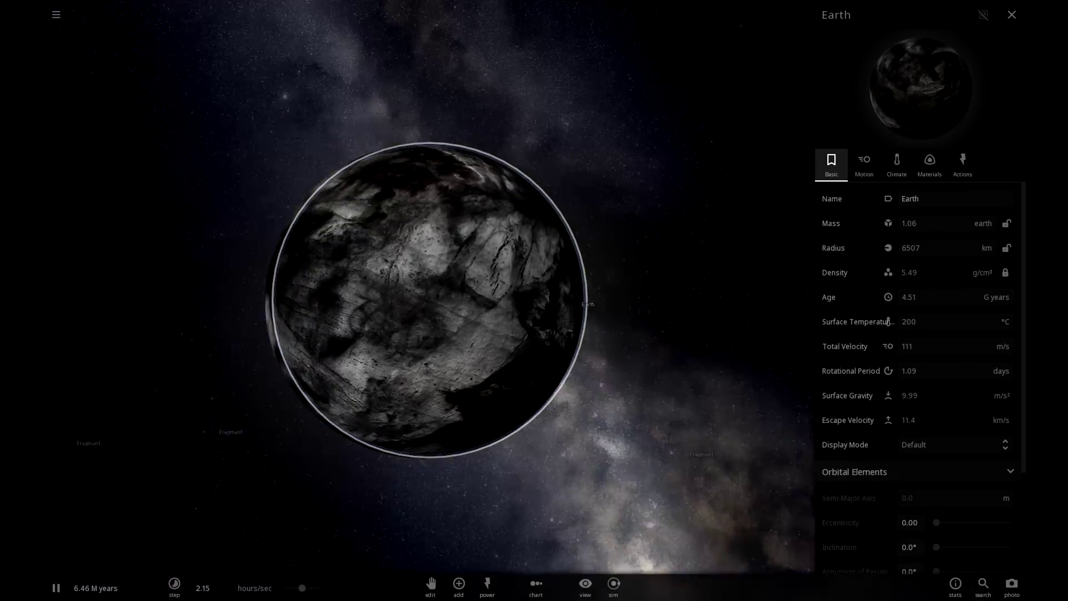
pyautogui.scroll(8, 417, 301)
pyautogui.click(175, 583)
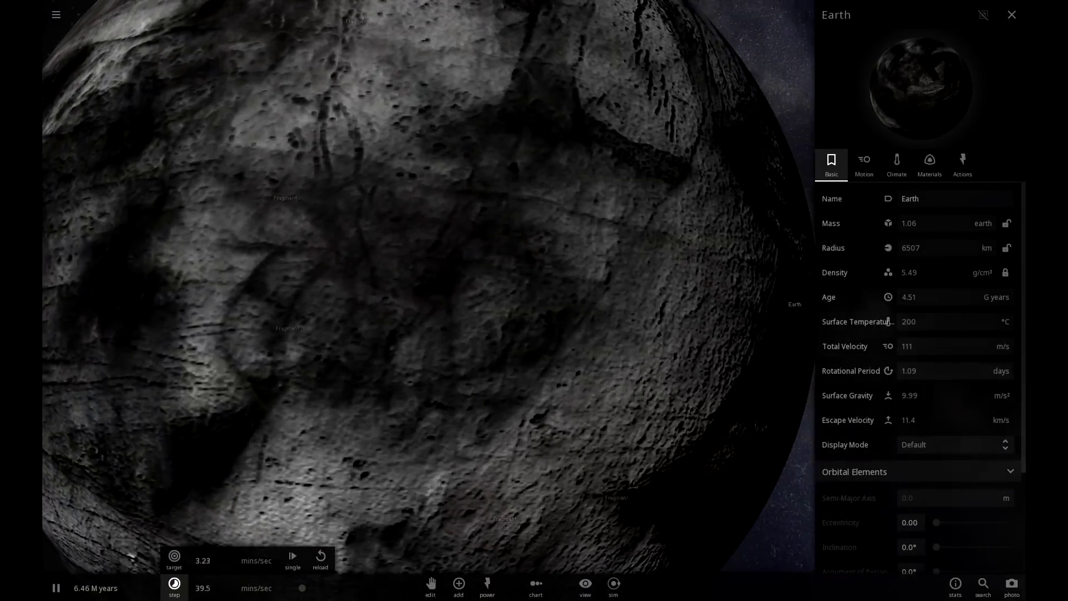
pyautogui.scroll(-8, 417, 301)
pyautogui.moveTo(418, 301); pyautogui.dragTo(585, 301)
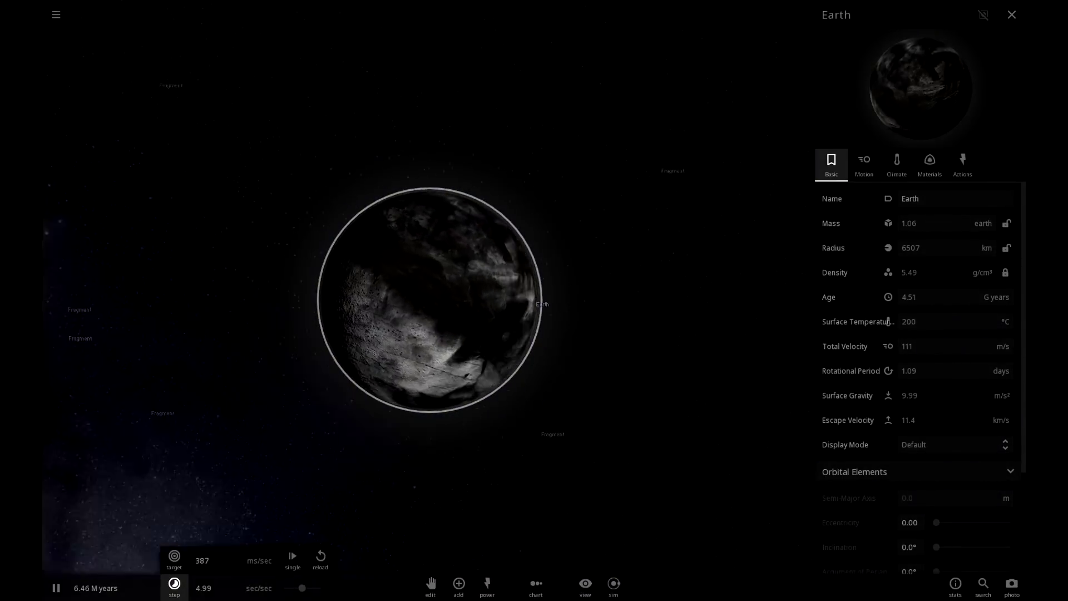
pyautogui.moveTo(418, 300); pyautogui.dragTo(584, 301)
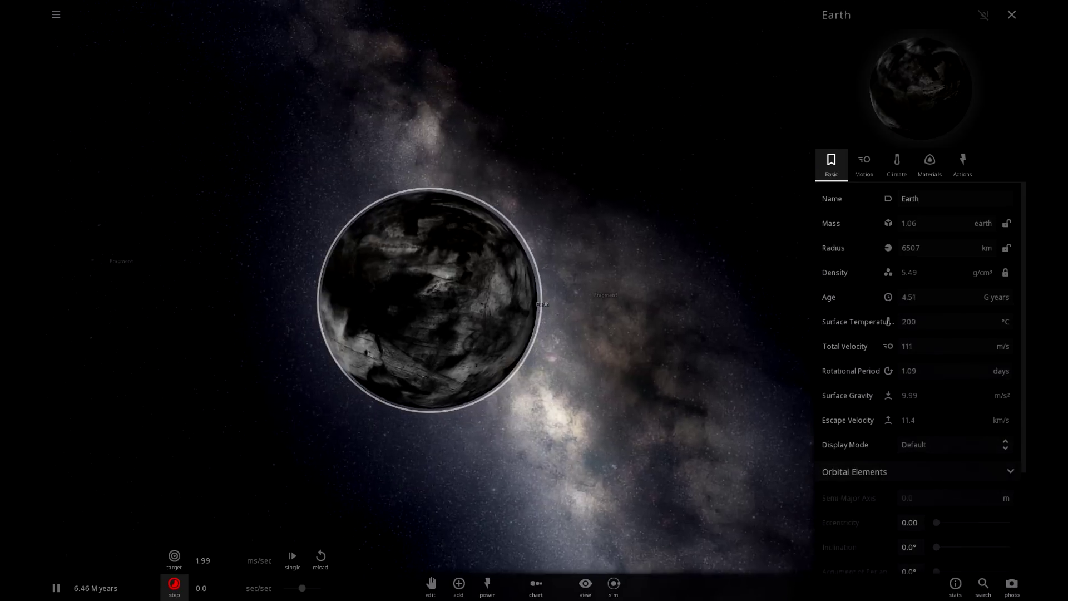
pyautogui.scroll(8, 417, 301)
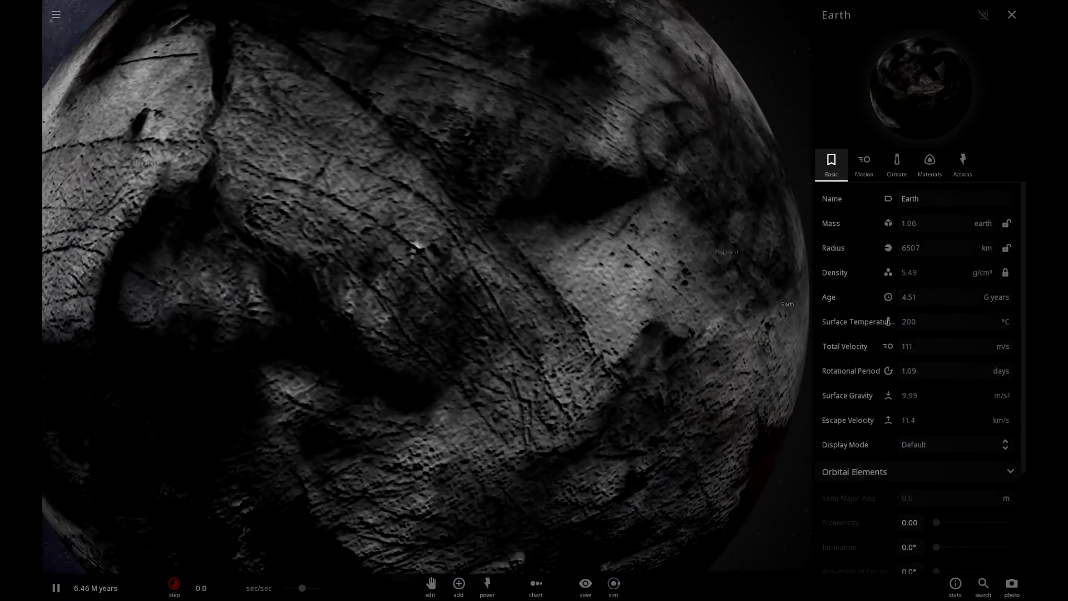
pyautogui.scroll(-8, 418, 246)
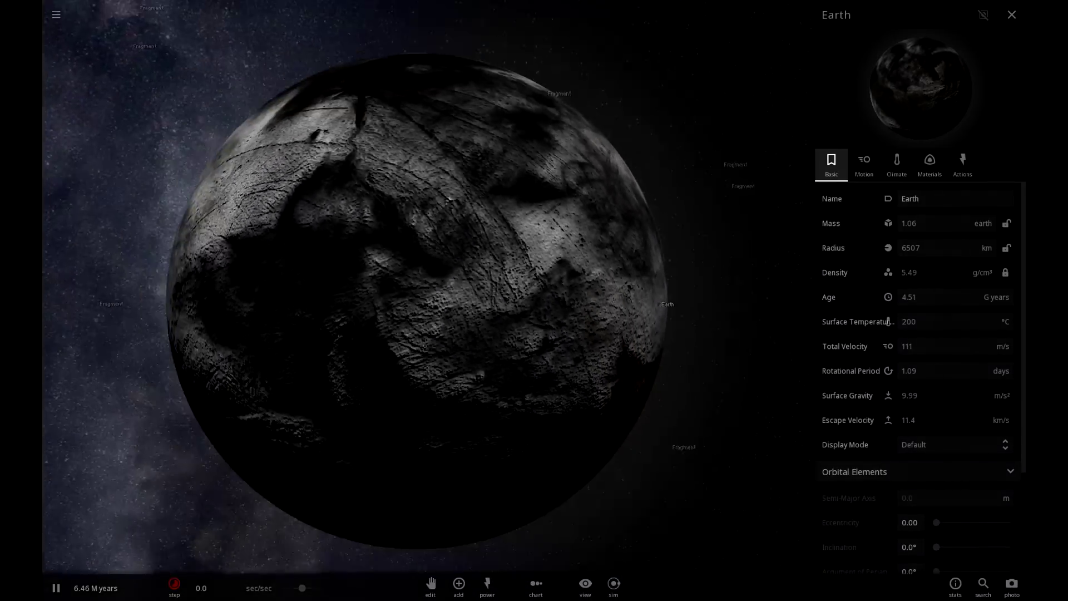
pyautogui.moveTo(417, 246); pyautogui.dragTo(555, 303)
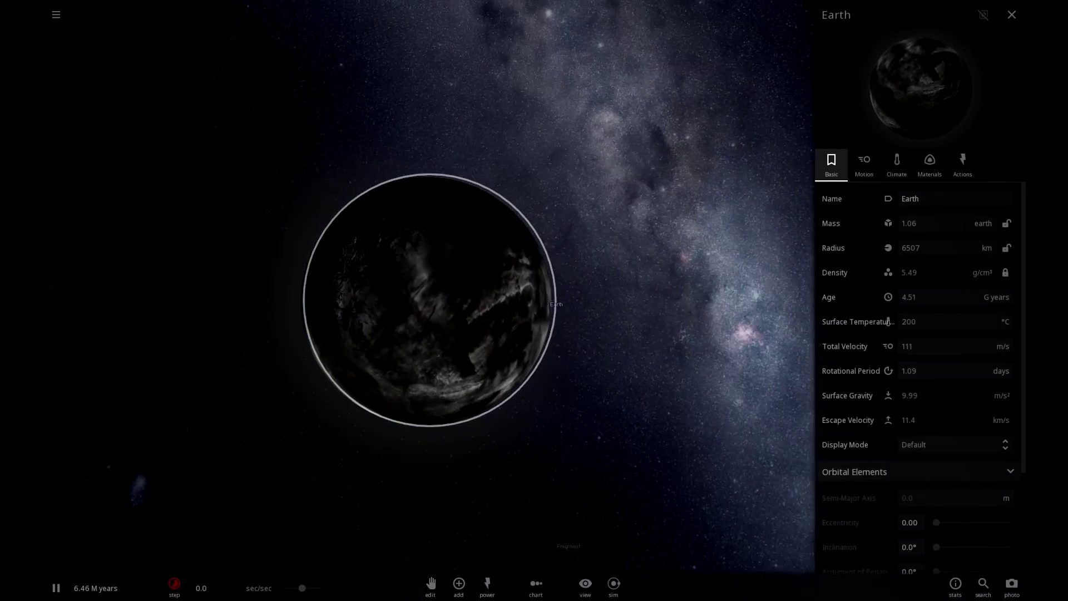
pyautogui.scroll(4, 417, 301)
pyautogui.scroll(6, 418, 301)
pyautogui.scroll(-8, 621, 304)
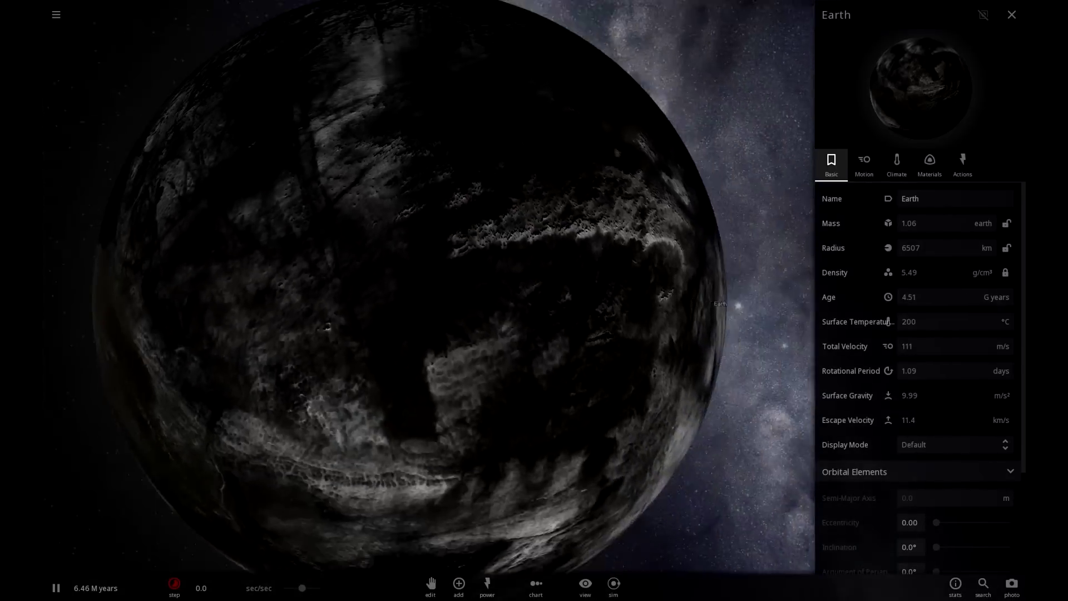
pyautogui.scroll(2, 621, 304)
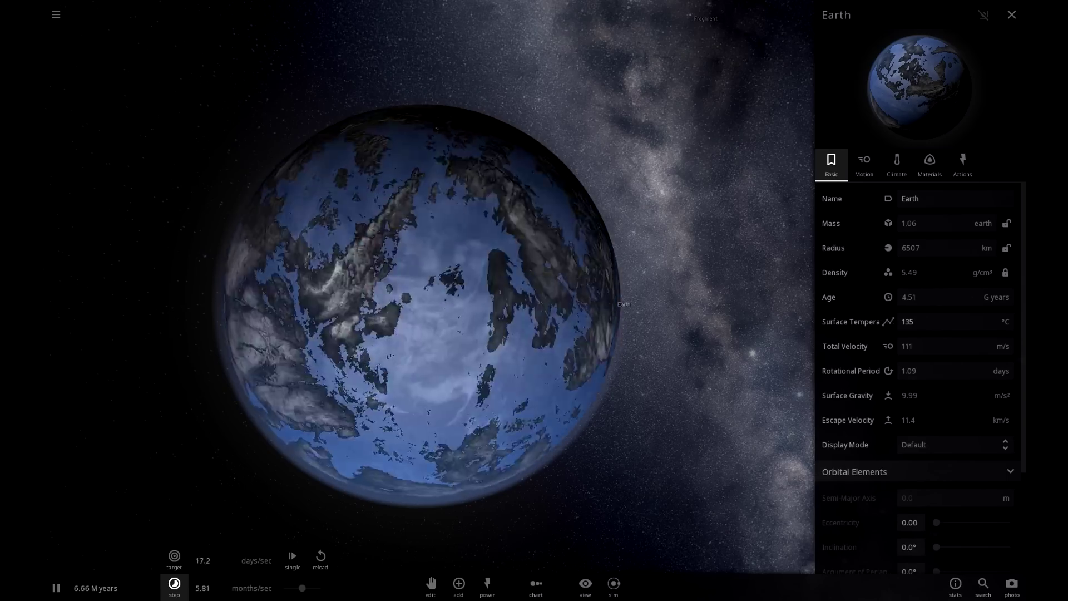
# Step: Set Earth's Surface Temperature to 135 °C and close its properties panel
pyautogui.click(908, 321)
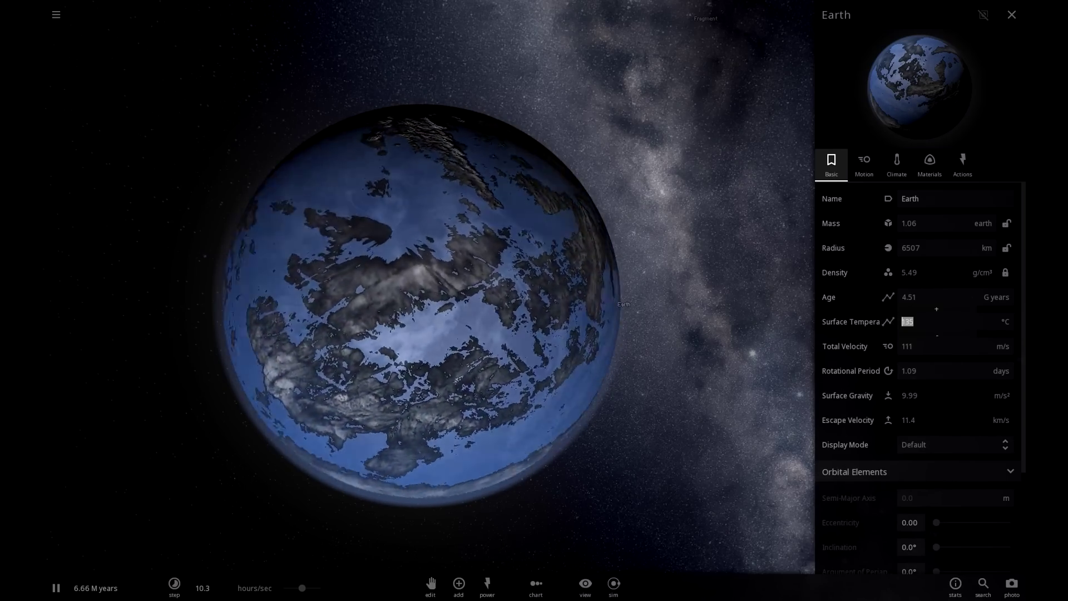
pyautogui.press('Escape')
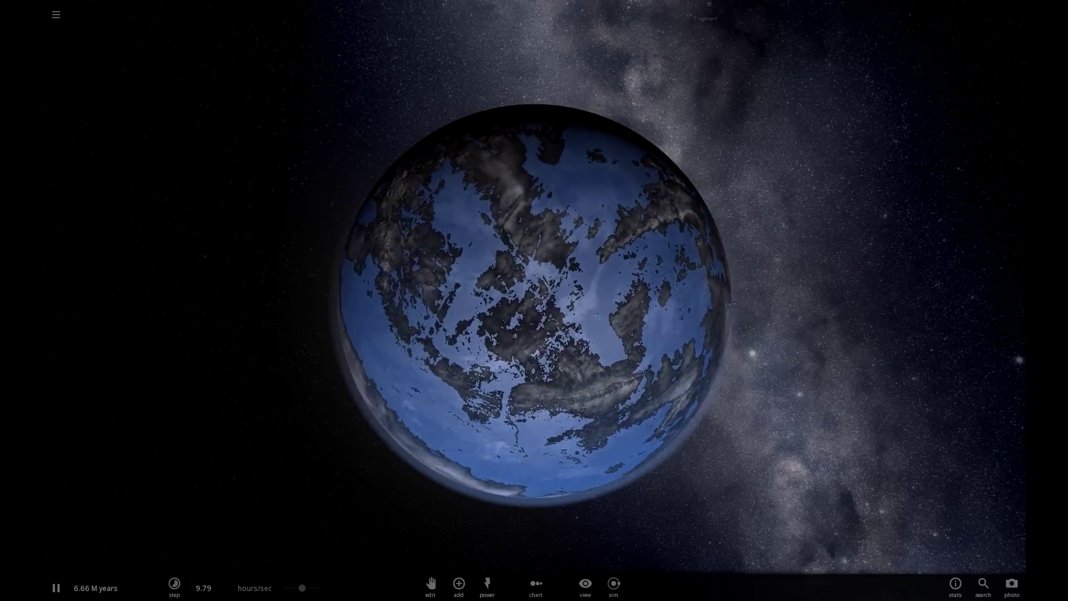
# Step: Select Earth, raise its Surface Temperature to 150 °C, then deselect it
pyautogui.click(987, 248)
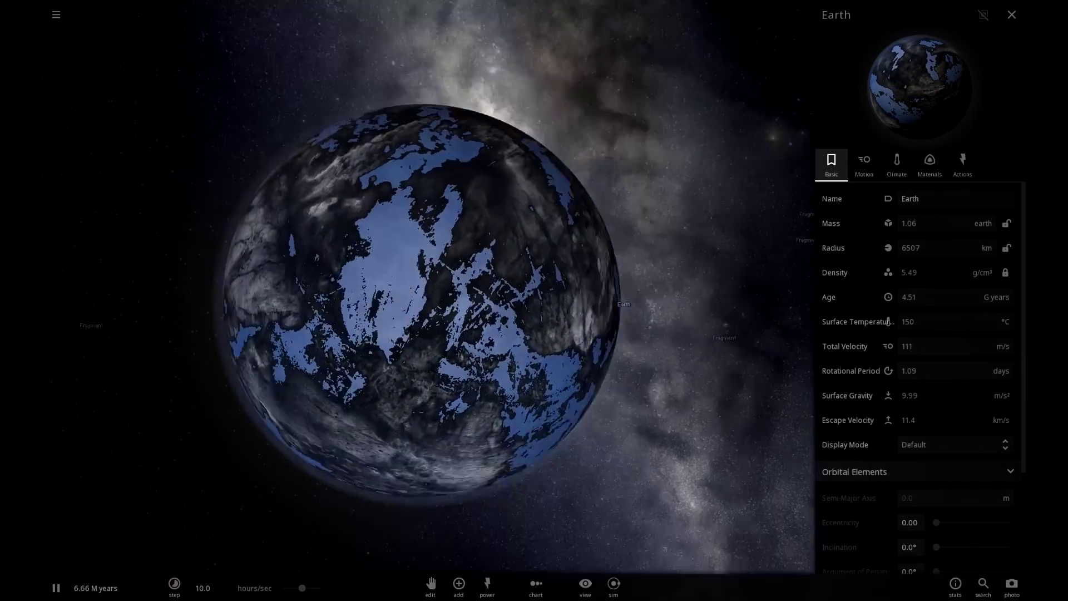
pyautogui.moveTo(668, 301)
pyautogui.mouseDown()
pyautogui.moveTo(251, 301)
pyautogui.moveTo(584, 276)
pyautogui.mouseUp()
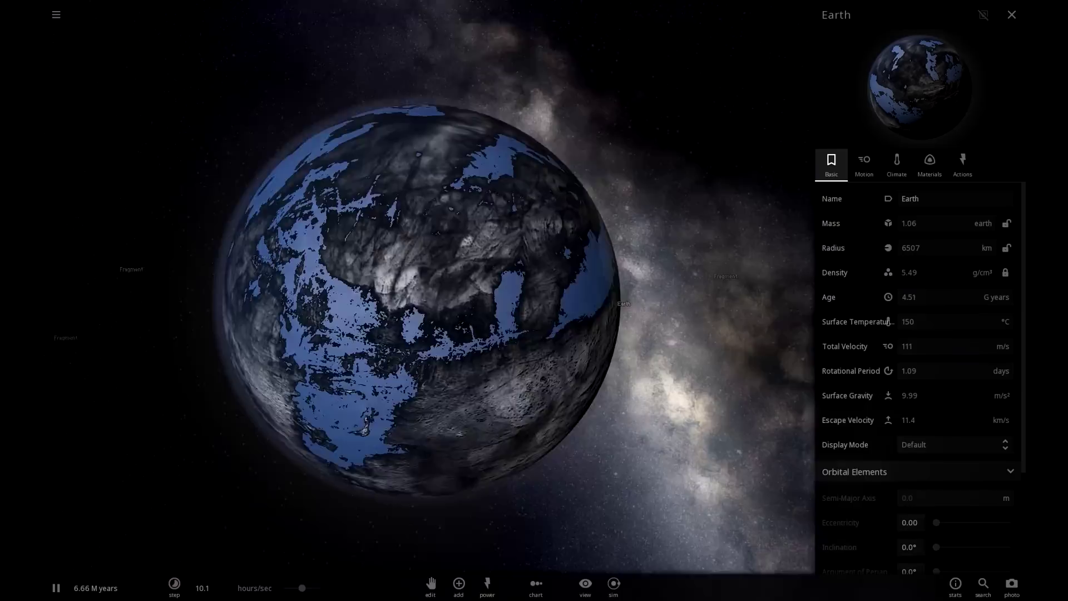
pyautogui.scroll(-5, 429, 301)
pyautogui.click(167, 417)
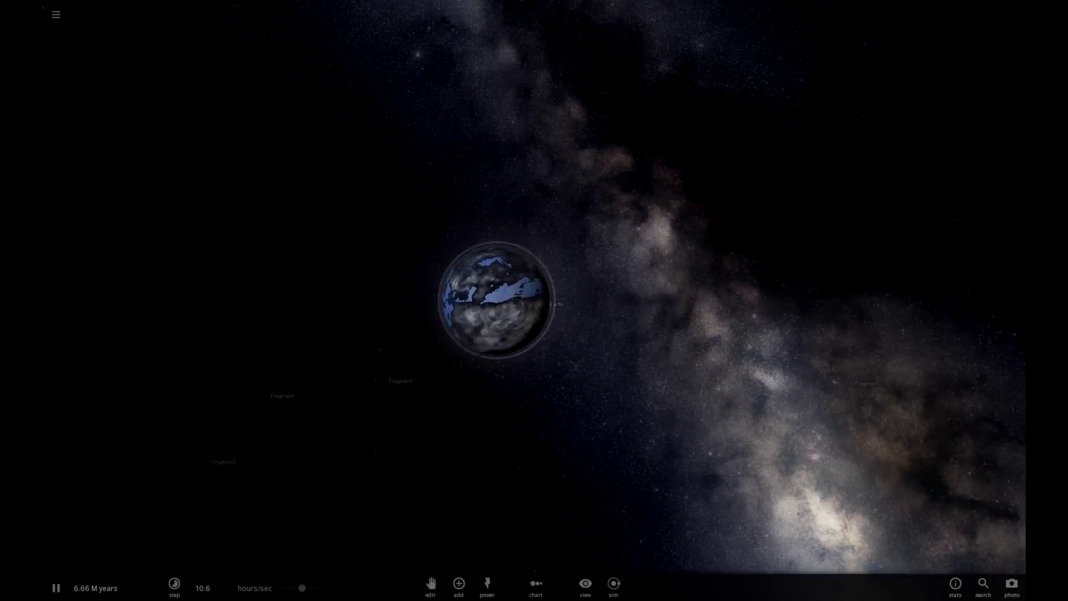
# Step: Orbit around Earth to inspect the scattered ocean patches on its scarred surface
pyautogui.moveTo(584, 300); pyautogui.dragTo(250, 300)
pyautogui.scroll(8, 535, 300)
pyautogui.scroll(-5, 534, 301)
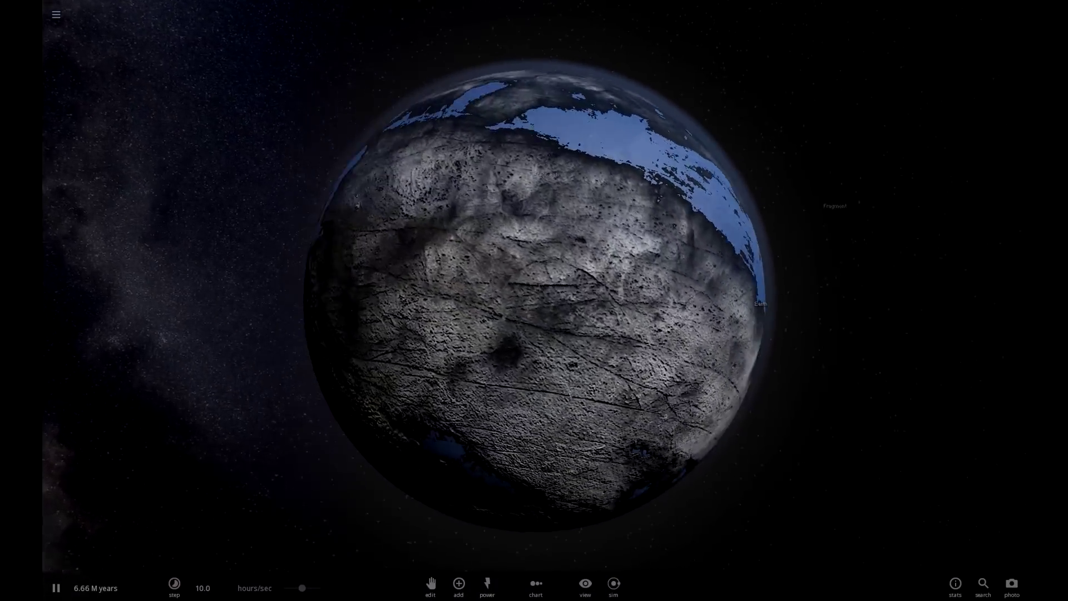
pyautogui.moveTo(334, 300); pyautogui.dragTo(667, 301)
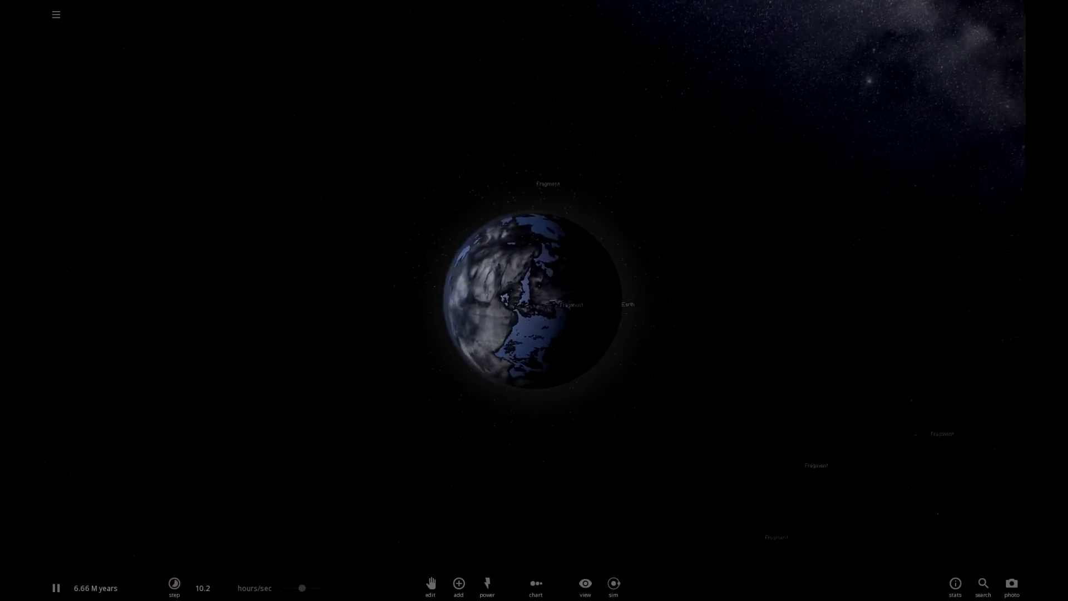
pyautogui.moveTo(334, 301); pyautogui.dragTo(626, 301)
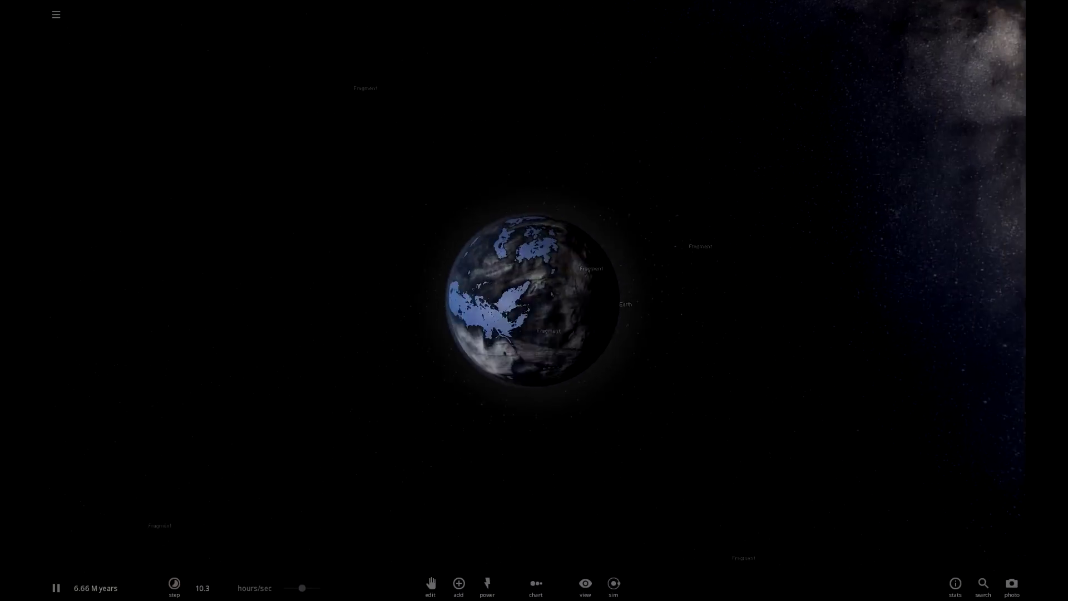